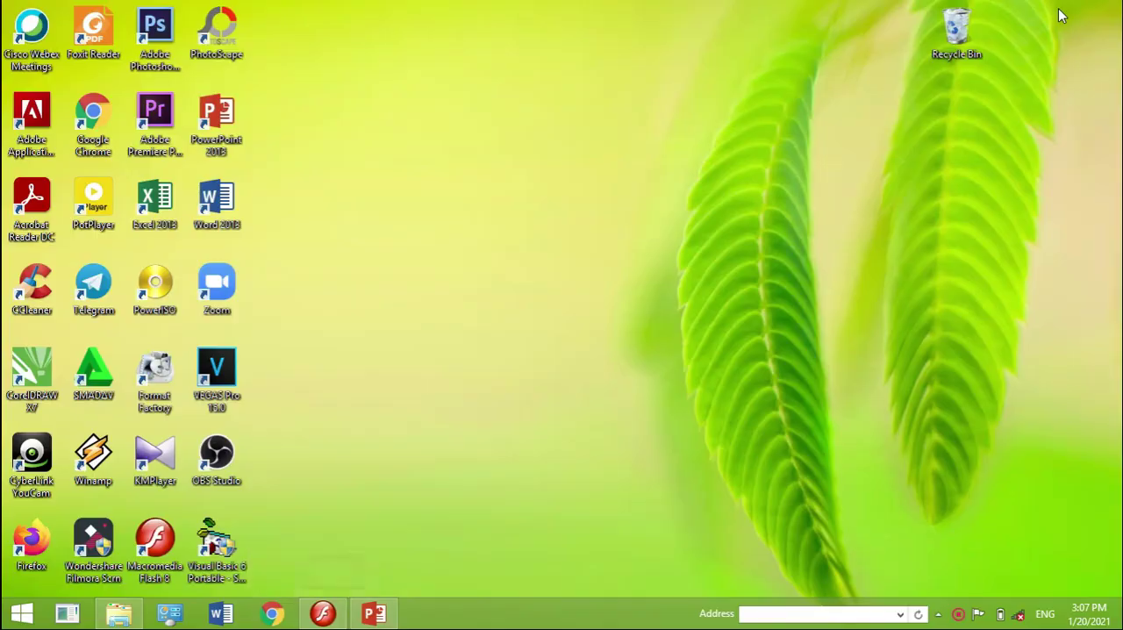
Switch to Macromedia Flash Professional 8 and create a new Flash document
{"action": "left_click", "coordinate": [175, 524]}
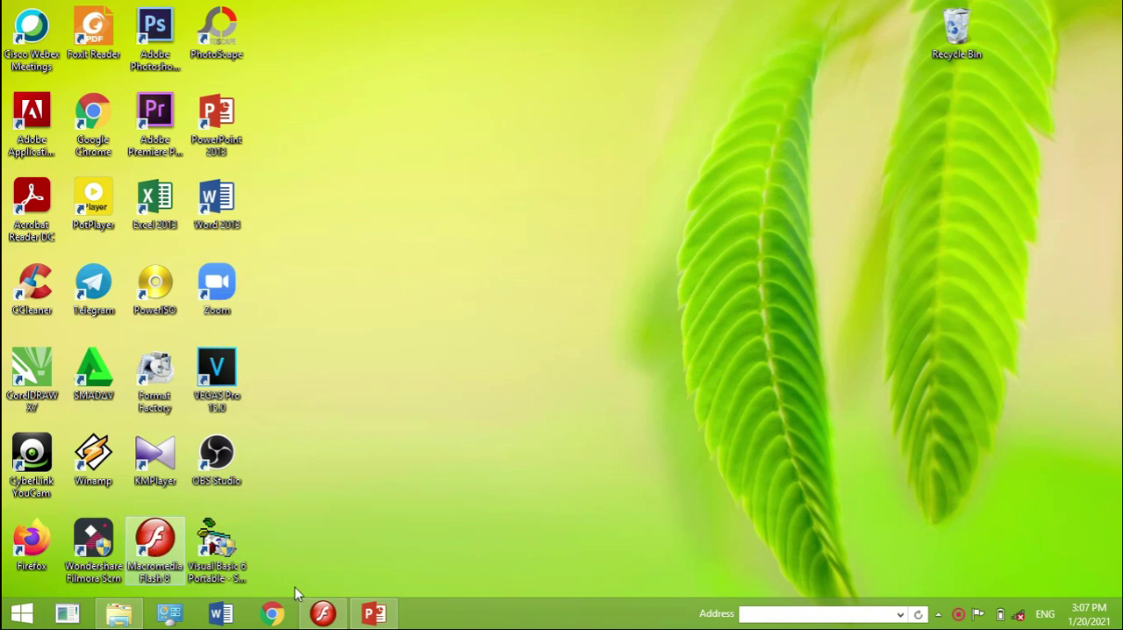
{"action": "left_click", "coordinate": [323, 613]}
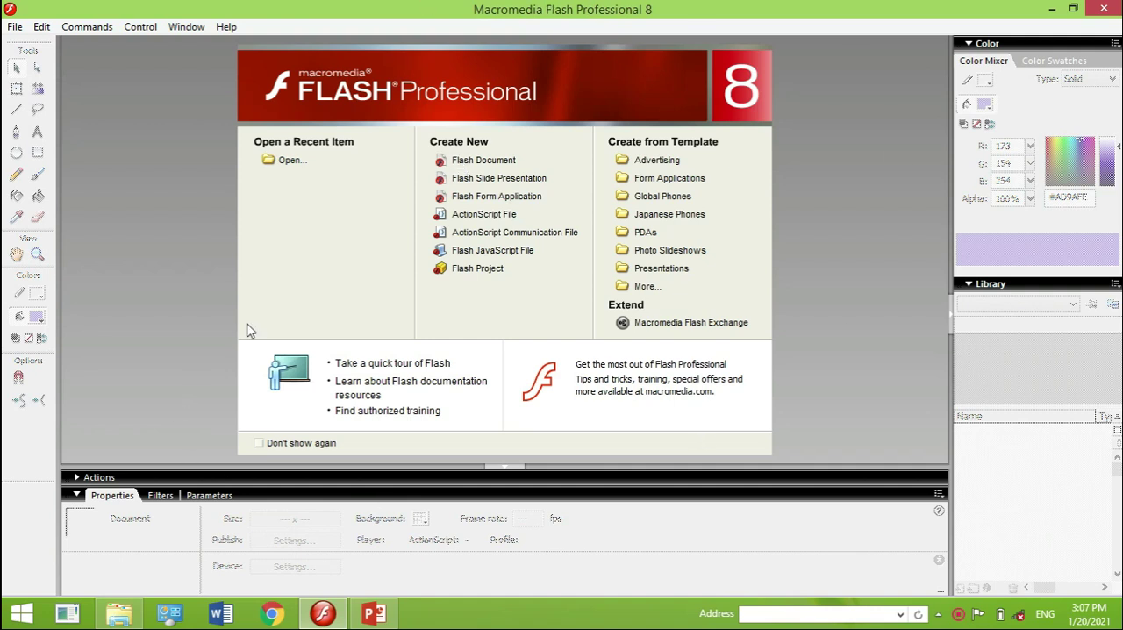
{"action": "left_click", "coordinate": [481, 167]}
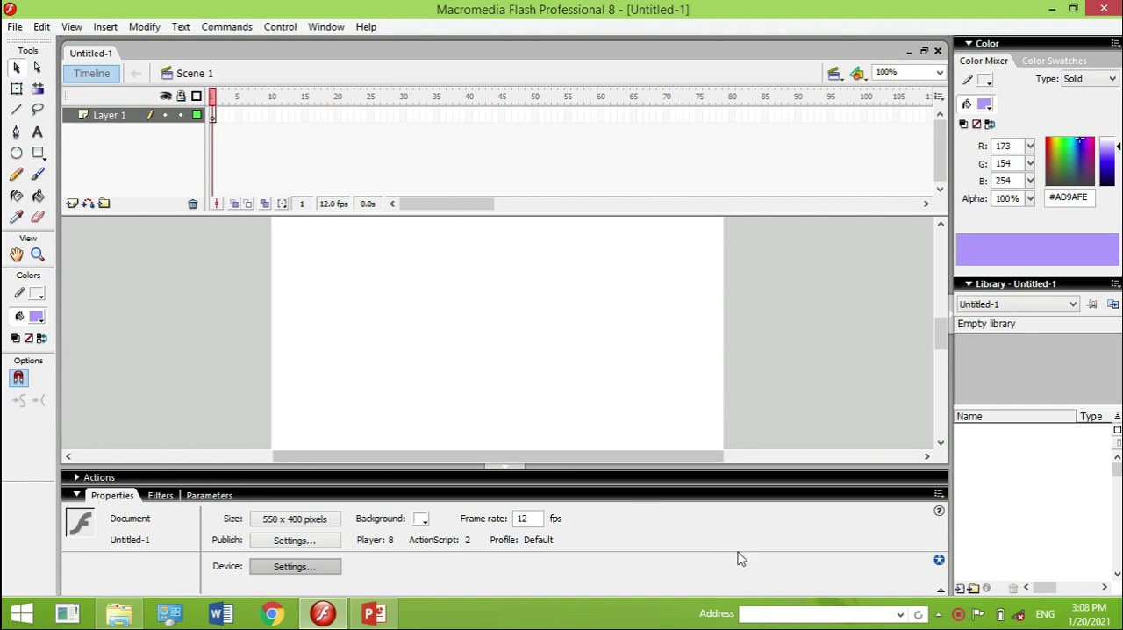
{"action": "left_click", "coordinate": [941, 594]}
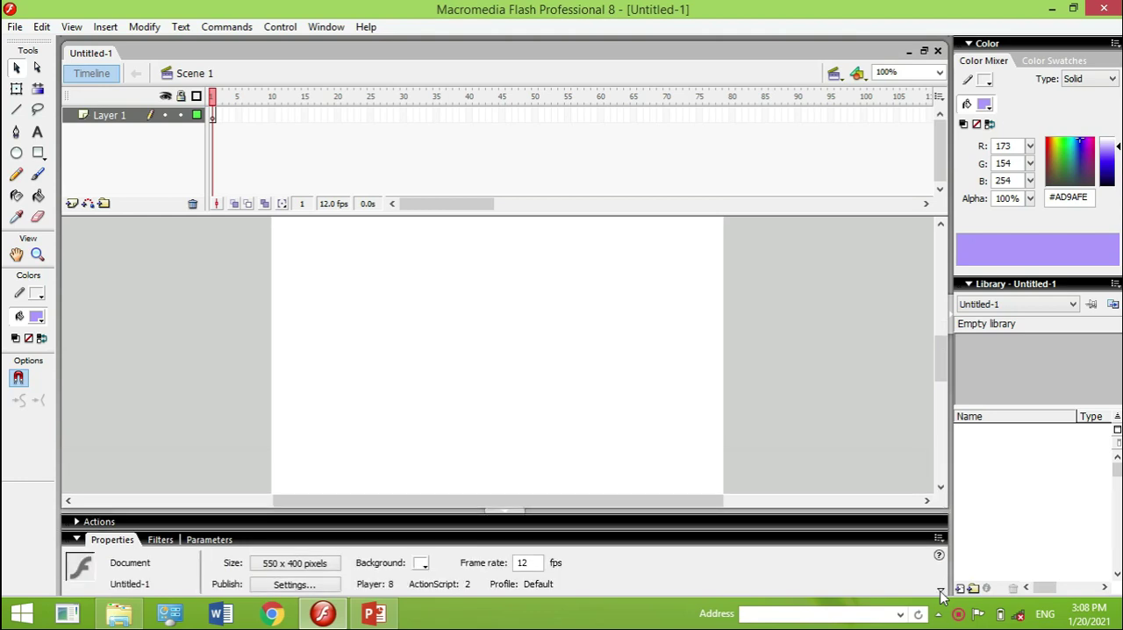
{"action": "left_click", "coordinate": [942, 594]}
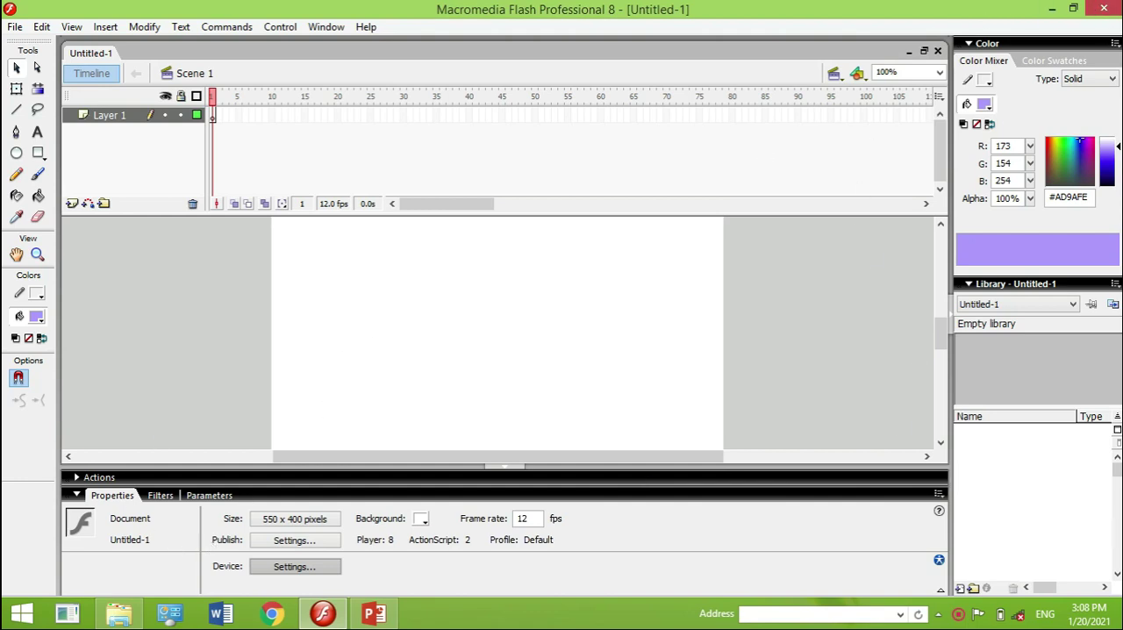
{"action": "left_click", "coordinate": [1051, 63]}
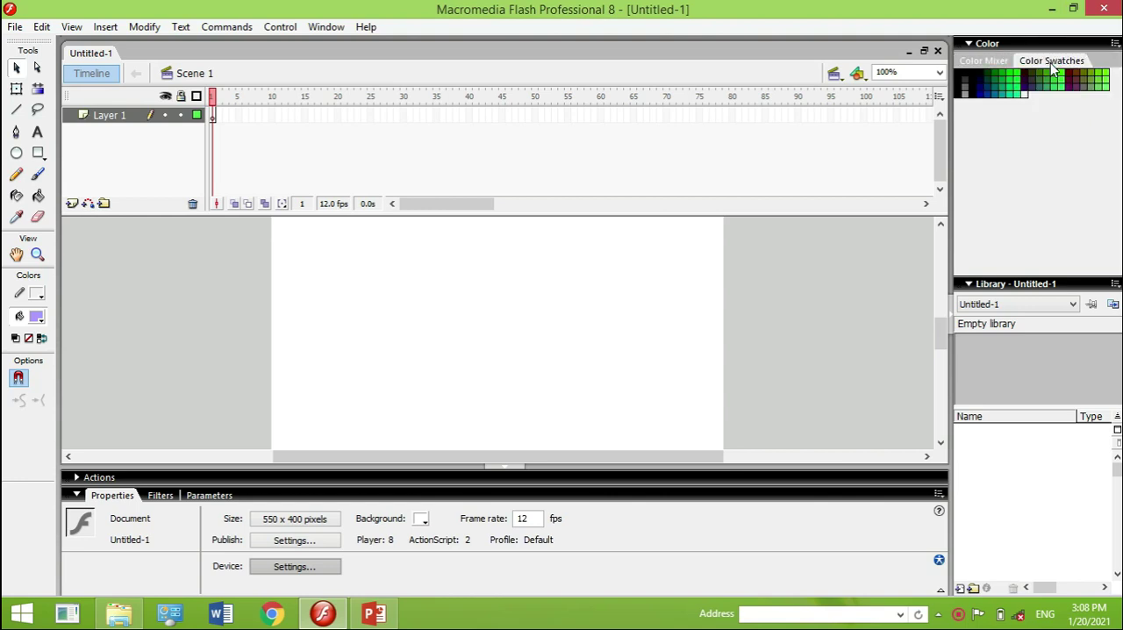
{"action": "left_click", "coordinate": [996, 65]}
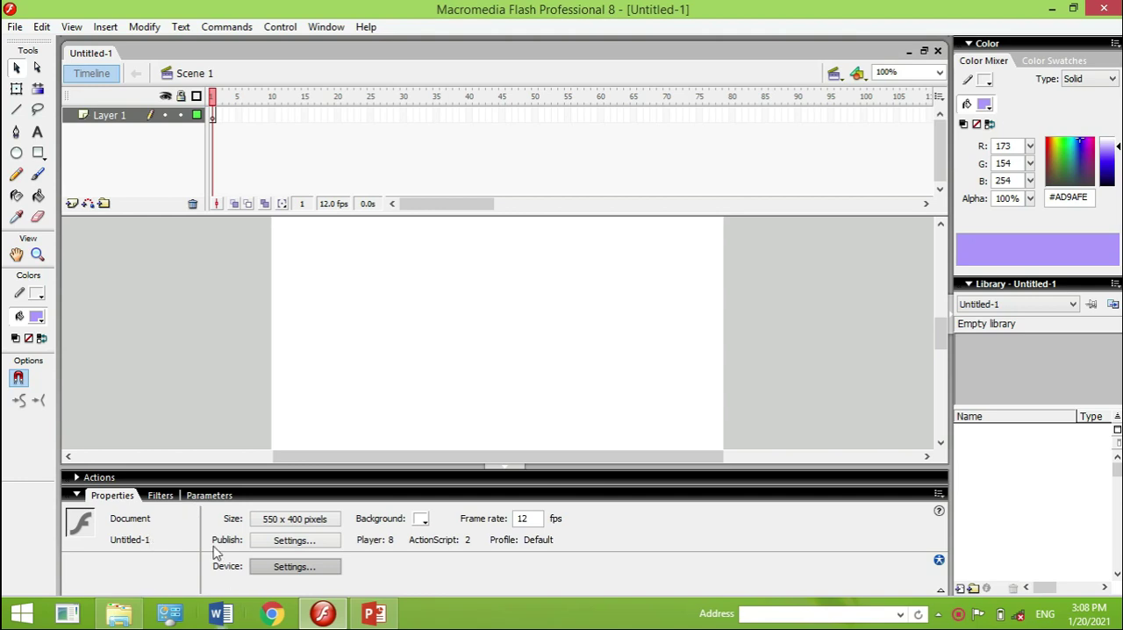
Confirm the document properties with the ruler units set to Pixels
{"action": "left_click", "coordinate": [274, 525]}
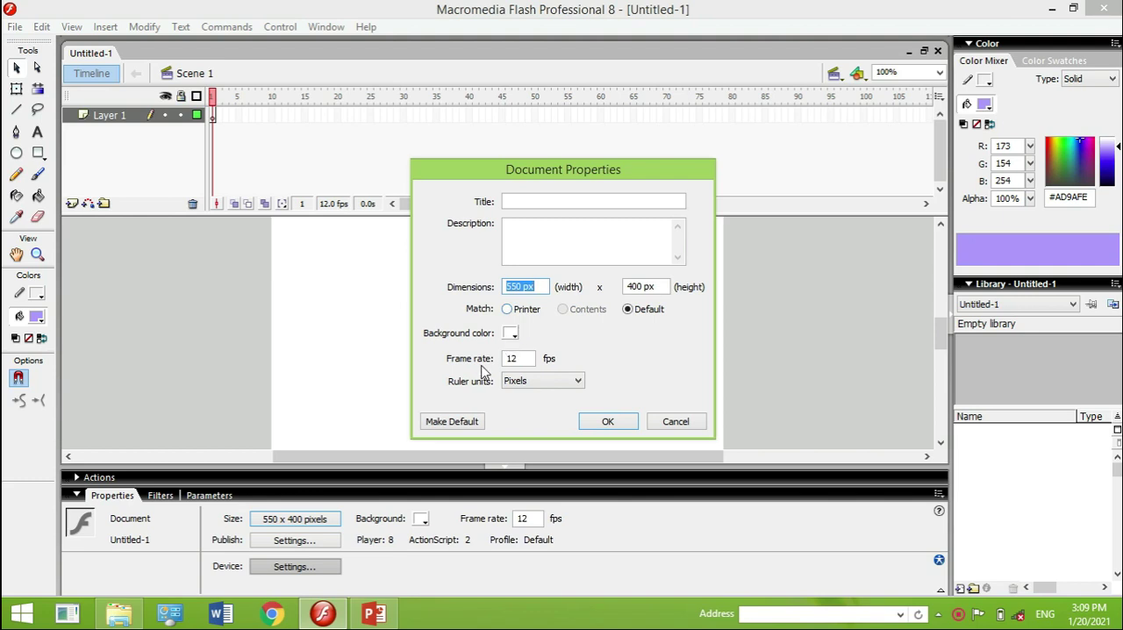
{"action": "left_click", "coordinate": [532, 360]}
{"action": "double_click", "coordinate": [504, 359]}
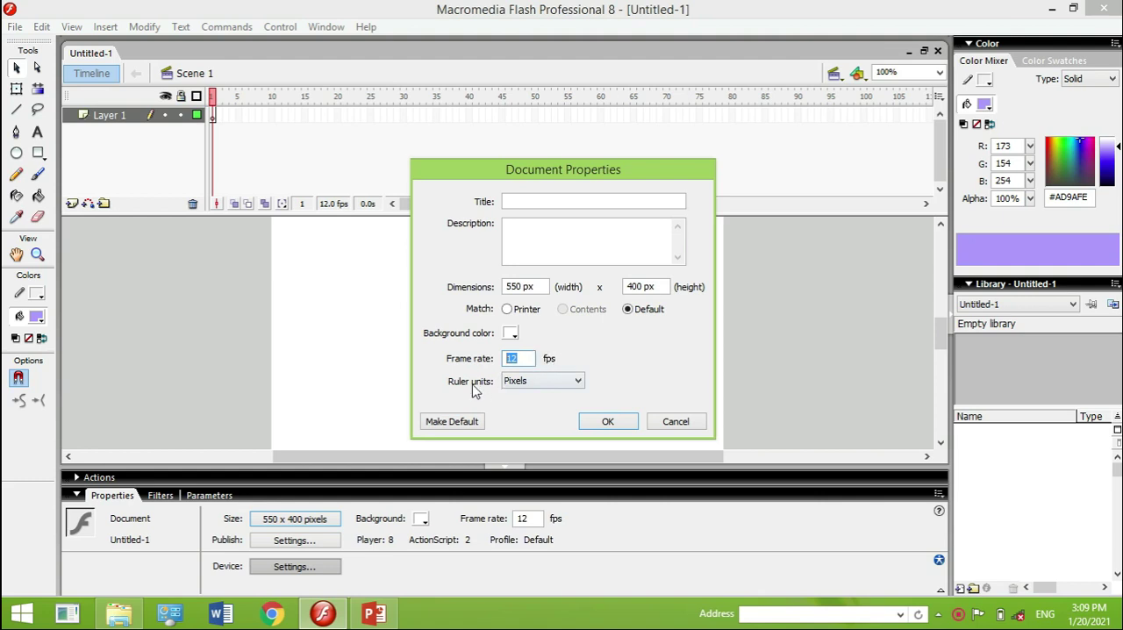
{"action": "left_click", "coordinate": [521, 383]}
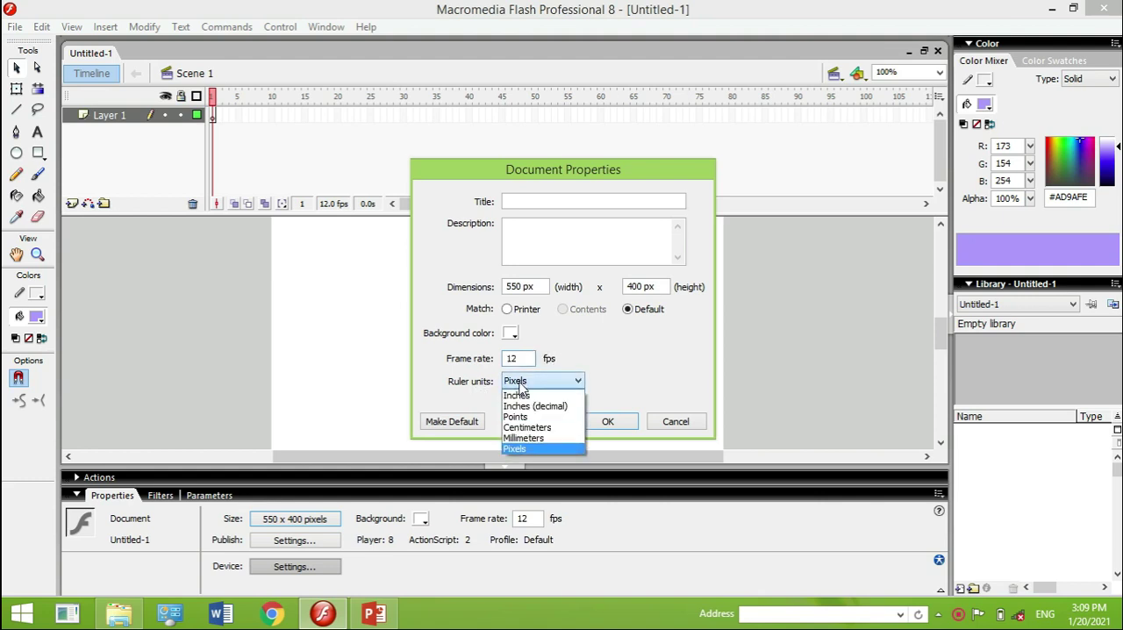
{"action": "left_click", "coordinate": [526, 449]}
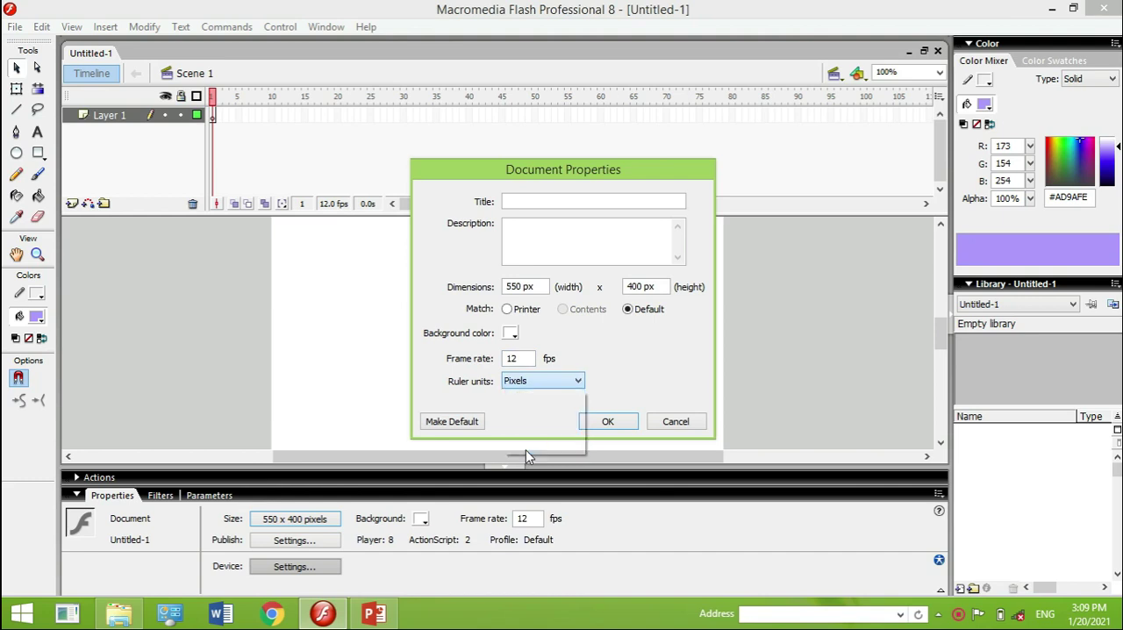
{"action": "left_click", "coordinate": [608, 422]}
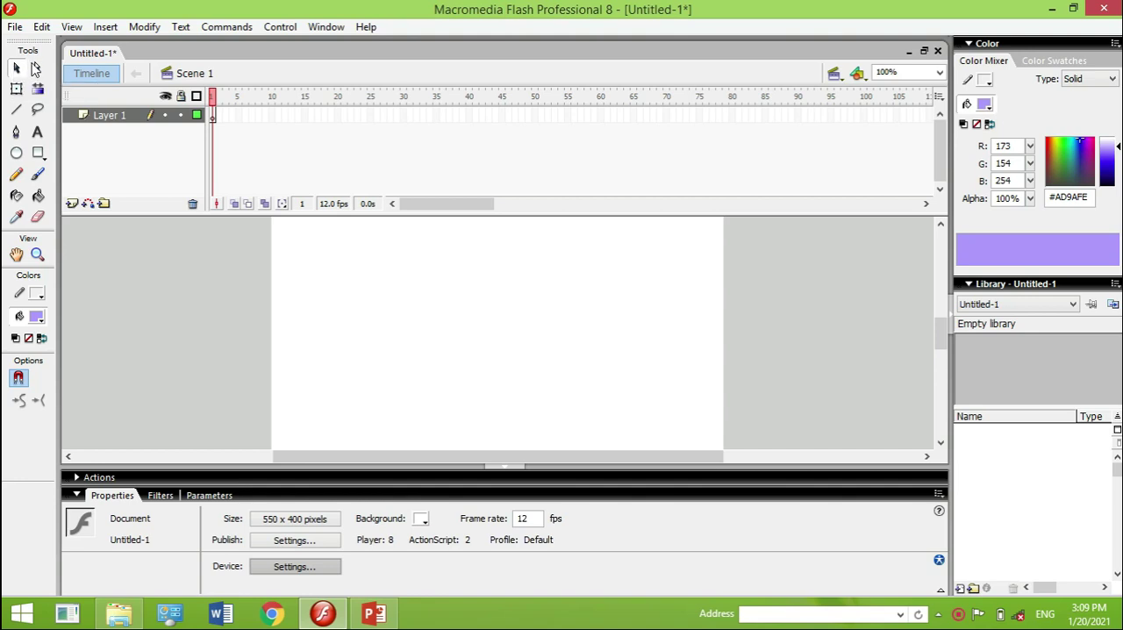
Draw a circle about 80 px across near the stage's upper-left corner, with stroke colour #006666 and fill colour #00CC66
{"action": "left_click", "coordinate": [35, 70]}
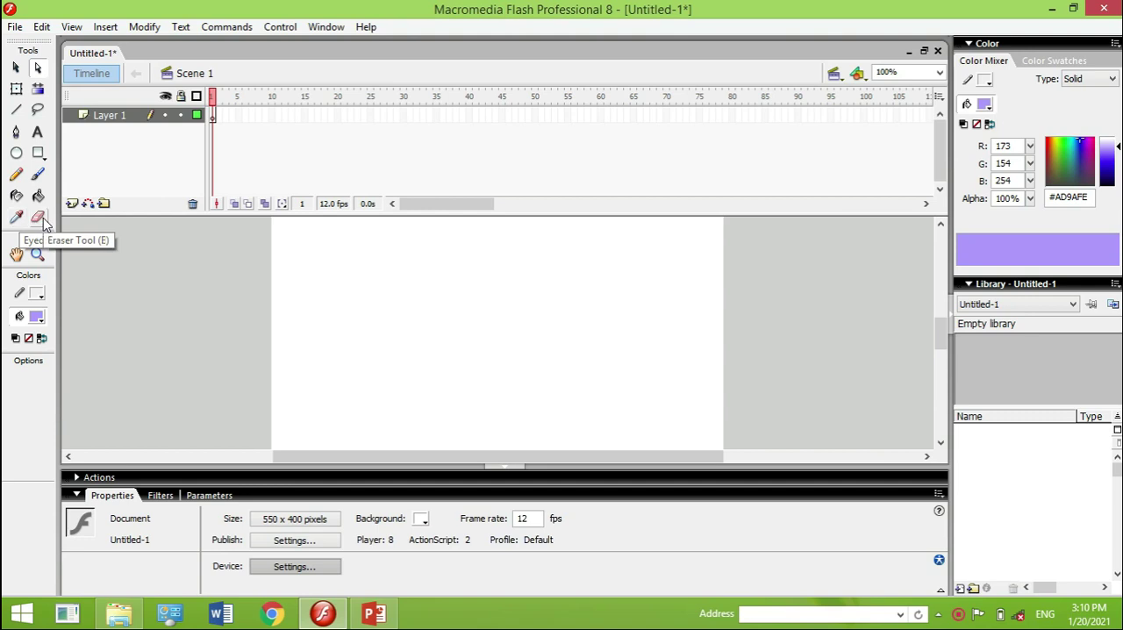
{"action": "left_click", "coordinate": [35, 298]}
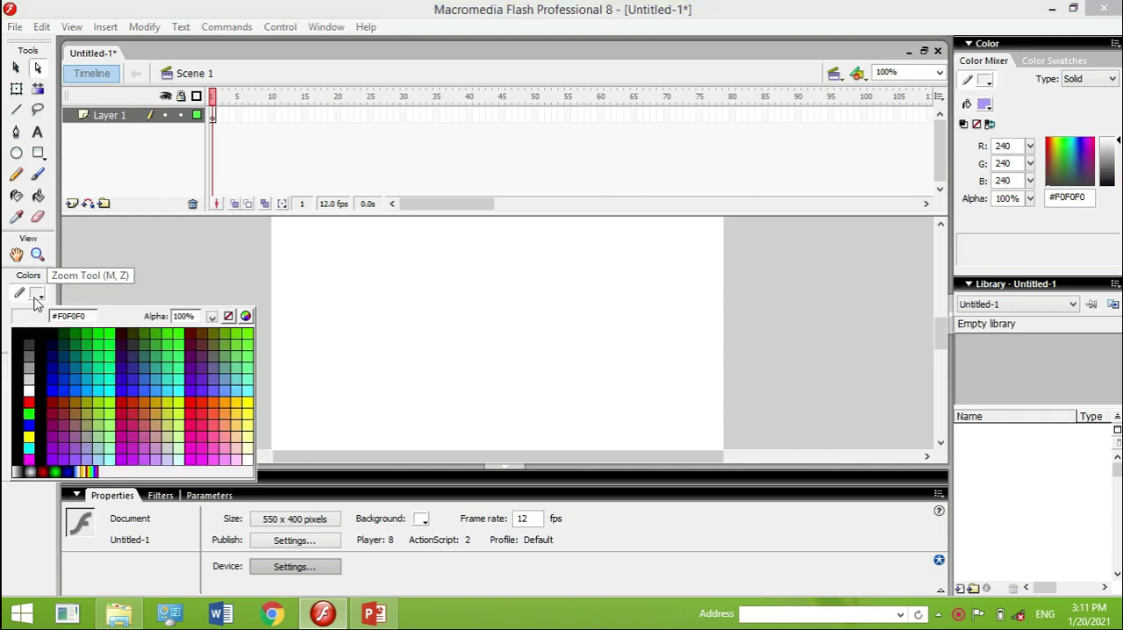
{"action": "left_click", "coordinate": [76, 354]}
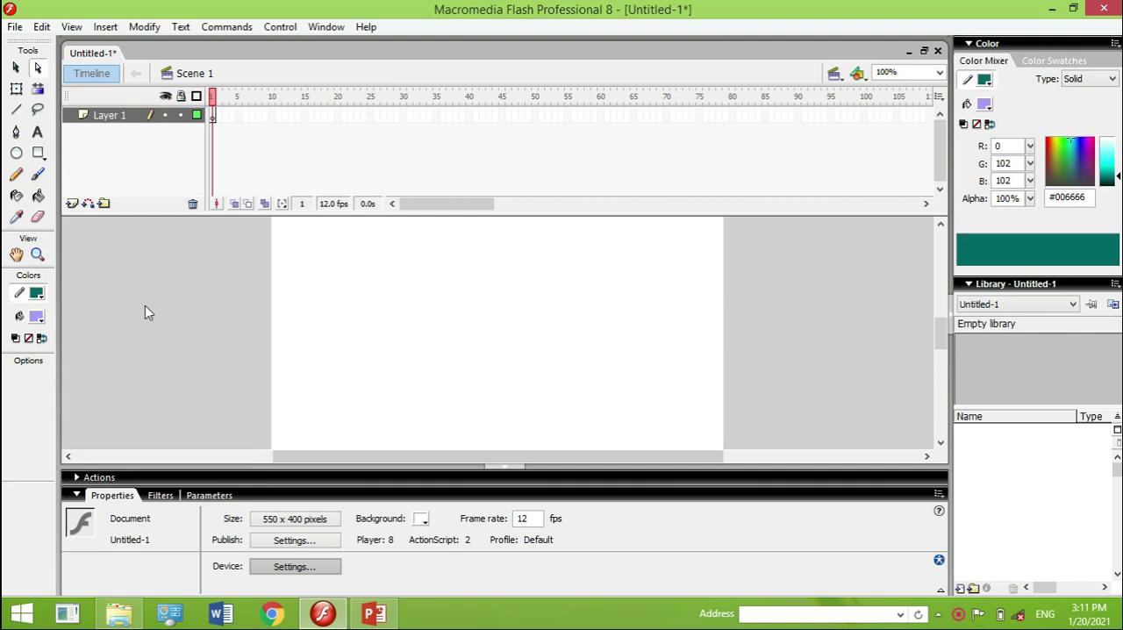
{"action": "left_click", "coordinate": [40, 319]}
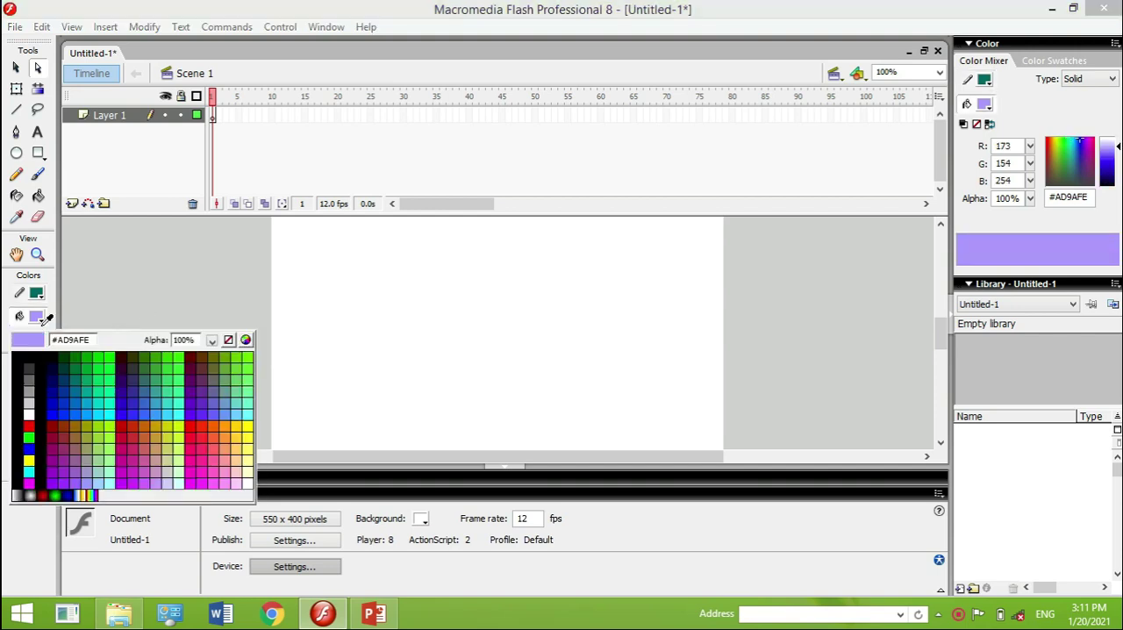
{"action": "left_click", "coordinate": [99, 377]}
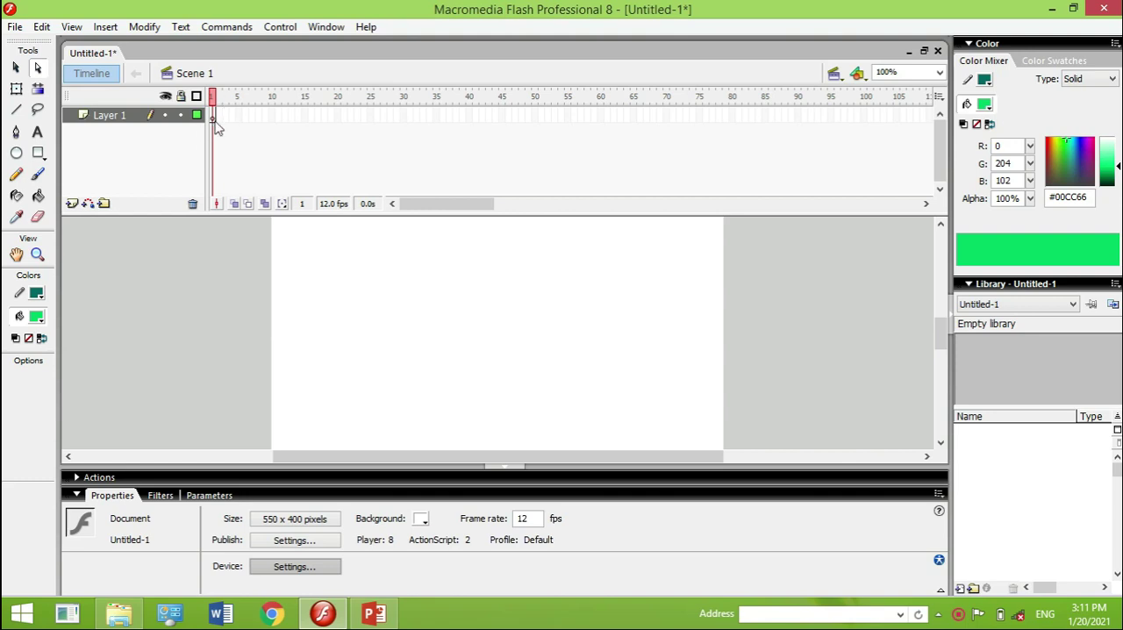
{"action": "left_click", "coordinate": [17, 154]}
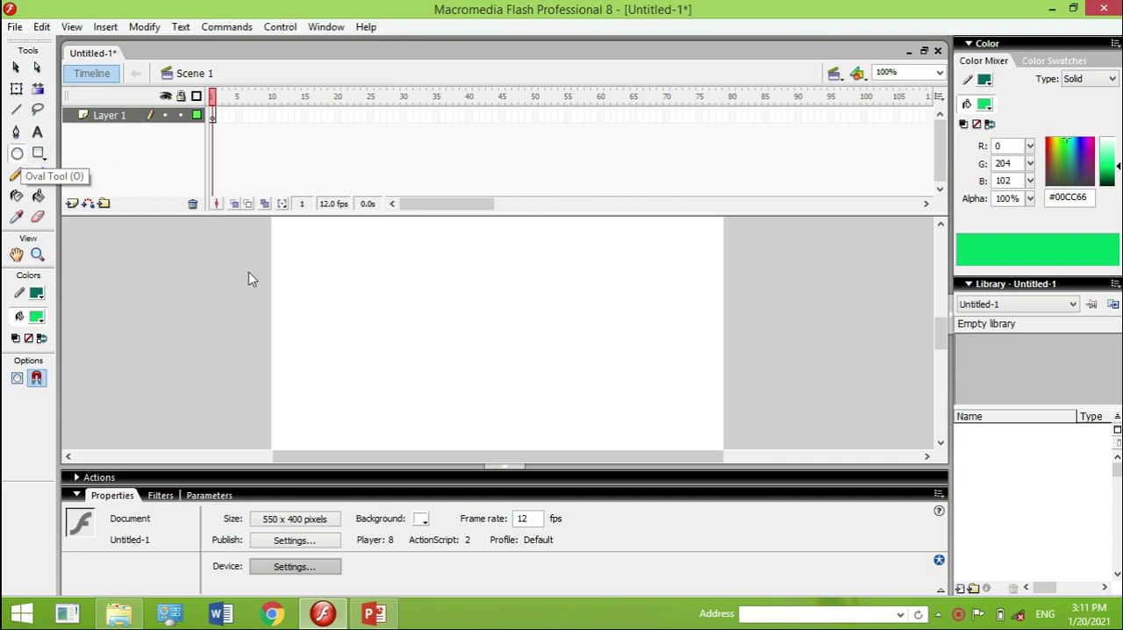
{"action": "left_click_drag", "start_coordinate": [306, 240], "coordinate": [372, 308]}
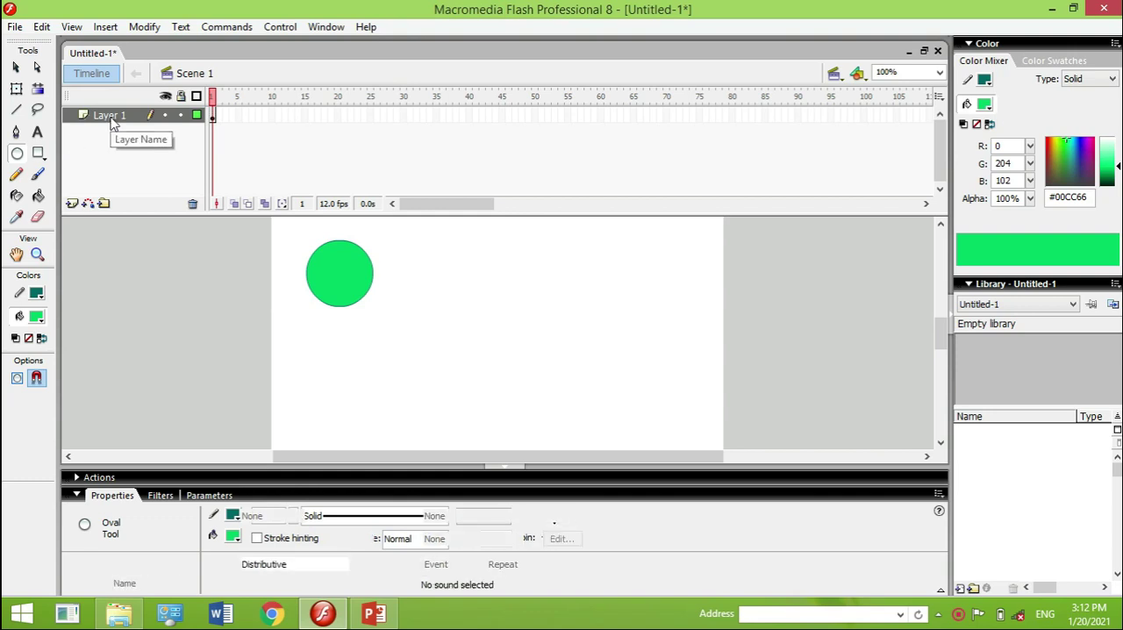
Rename Layer 1 to lingkaran
{"action": "double_click", "coordinate": [123, 116]}
{"action": "key", "text": "BackSpace"}
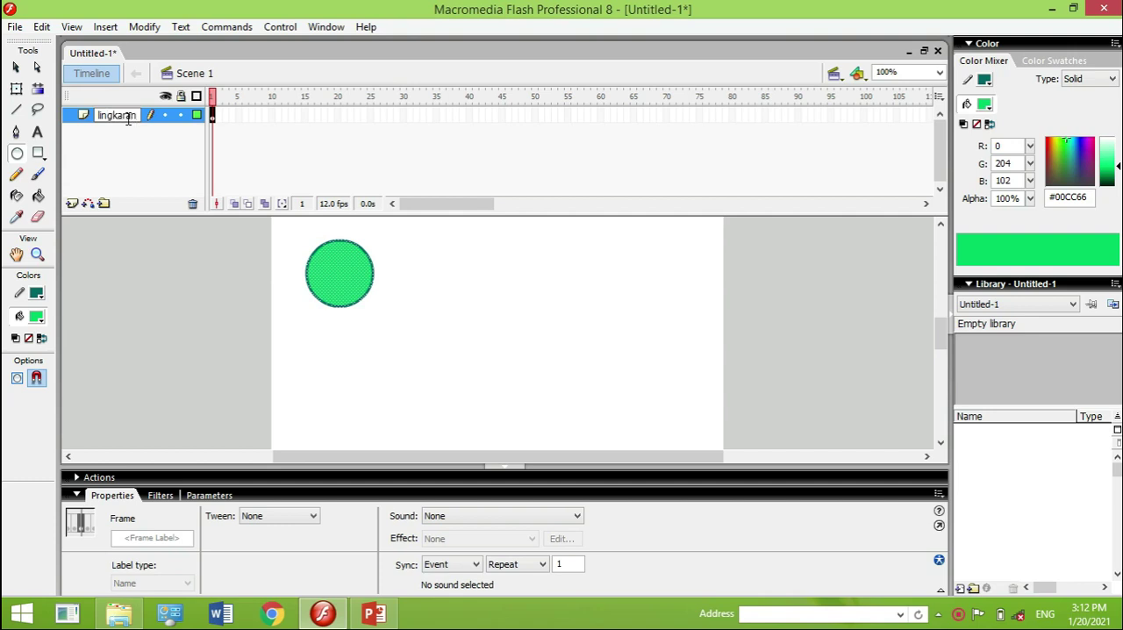
{"action": "type", "text": "lingkaran"}
{"action": "left_click", "coordinate": [274, 167]}
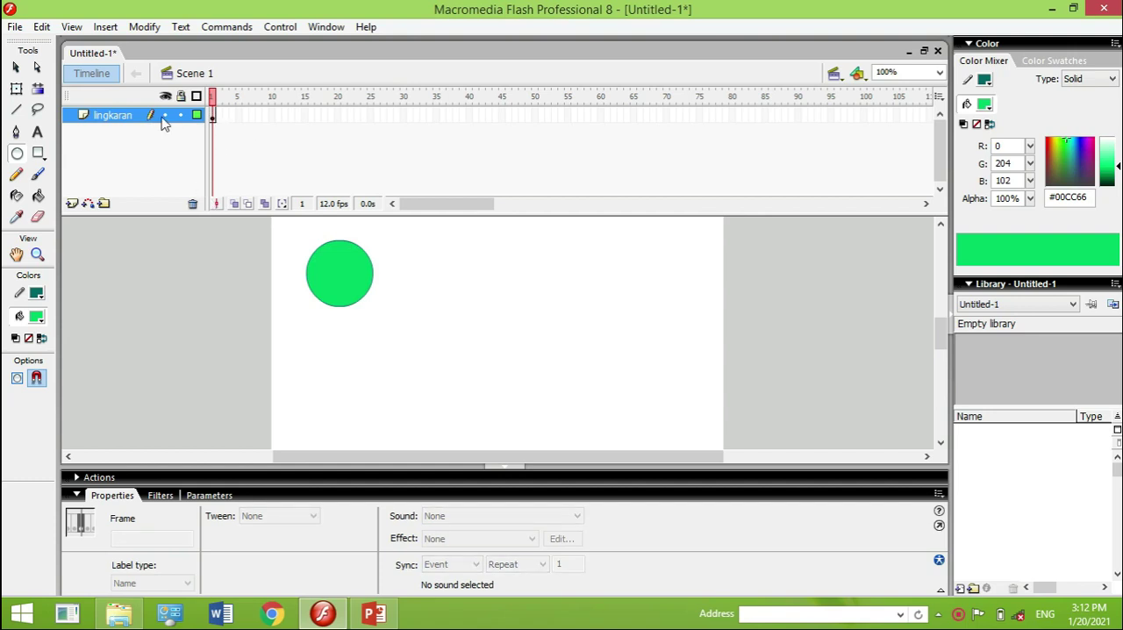
Draw a rectangle on the stage to the right of the circle, and set the stroke colour to #000099
{"action": "left_click", "coordinate": [39, 153]}
{"action": "left_click_drag", "start_coordinate": [396, 254], "coordinate": [494, 312]}
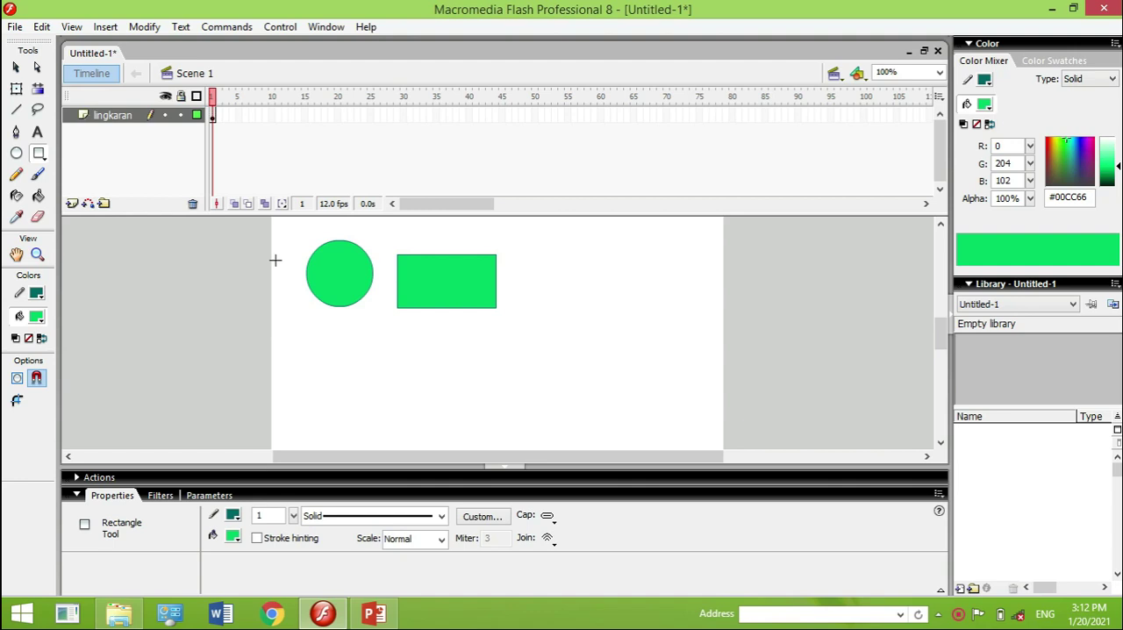
{"action": "left_click", "coordinate": [36, 294]}
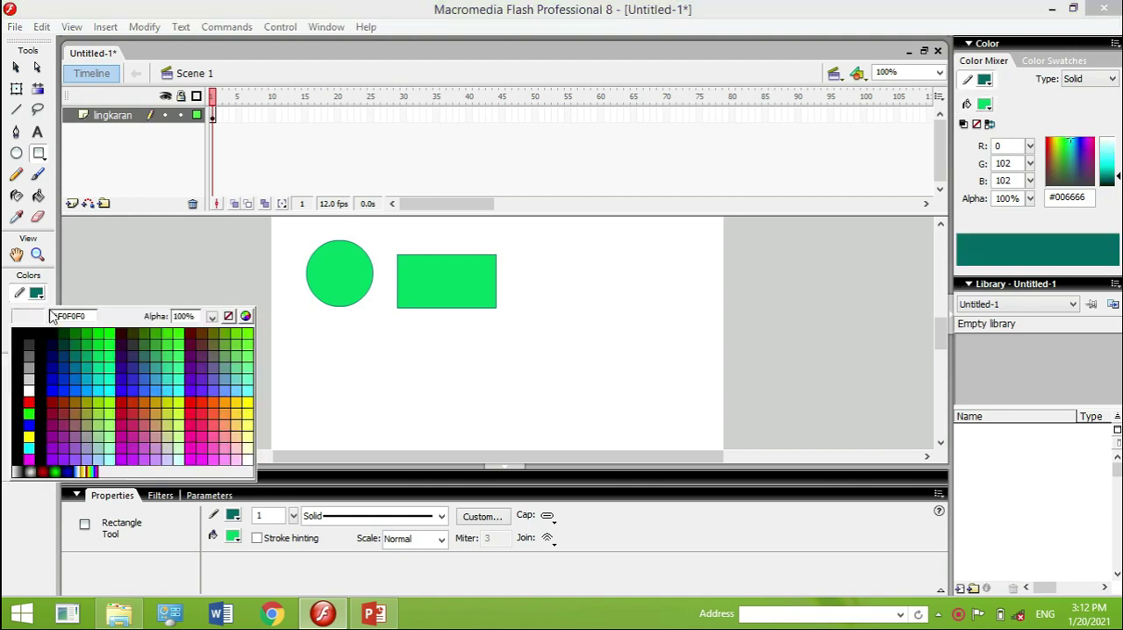
{"action": "left_click", "coordinate": [53, 369]}
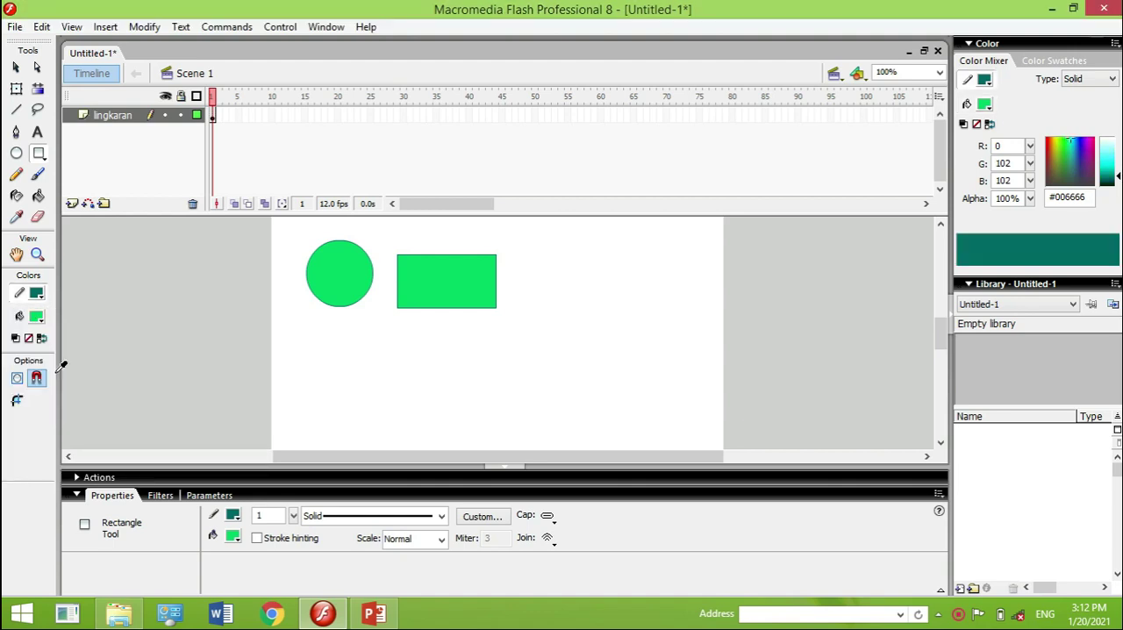
Fill the rectangle with the dark blue #000099 using the Paint Bucket tool
{"action": "left_click", "coordinate": [38, 196]}
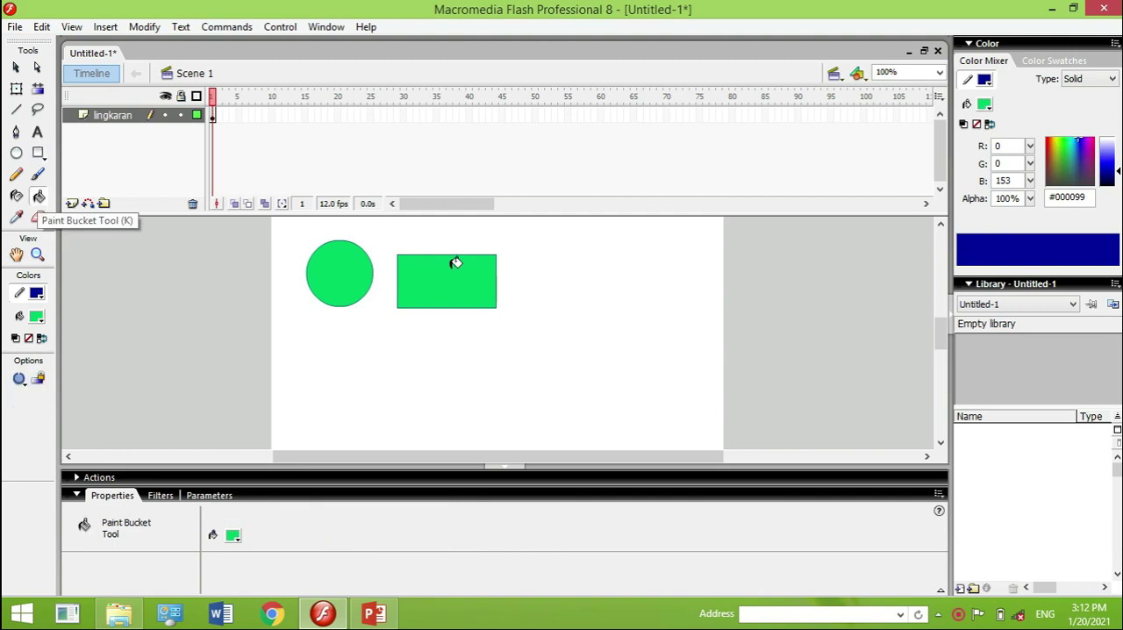
{"action": "left_click", "coordinate": [37, 301]}
{"action": "key", "text": "Escape"}
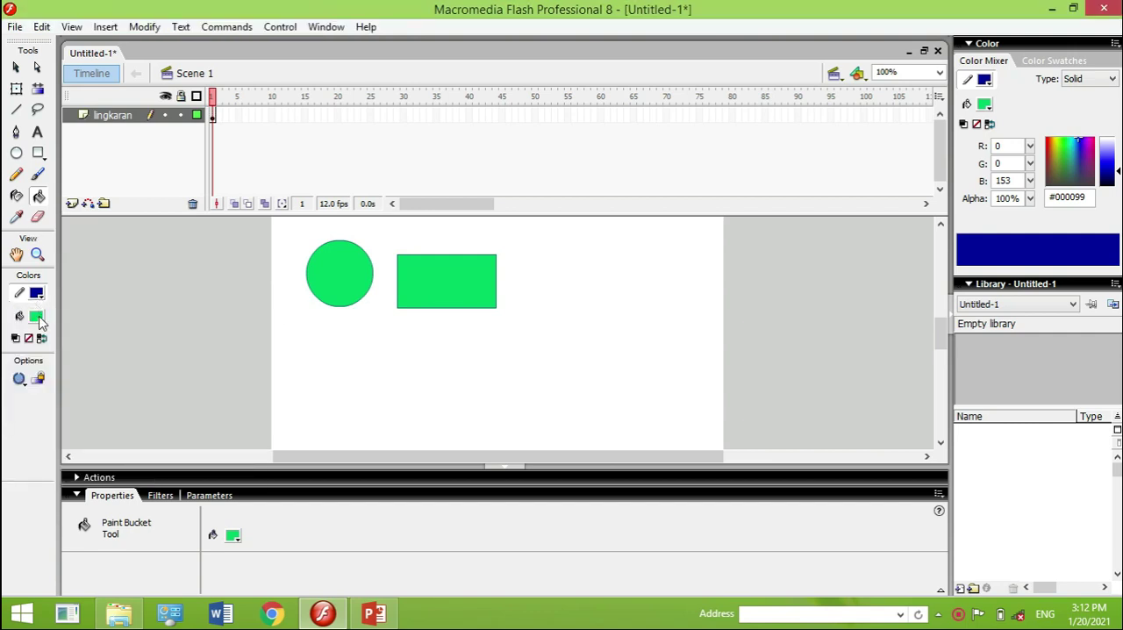
{"action": "left_click", "coordinate": [39, 317]}
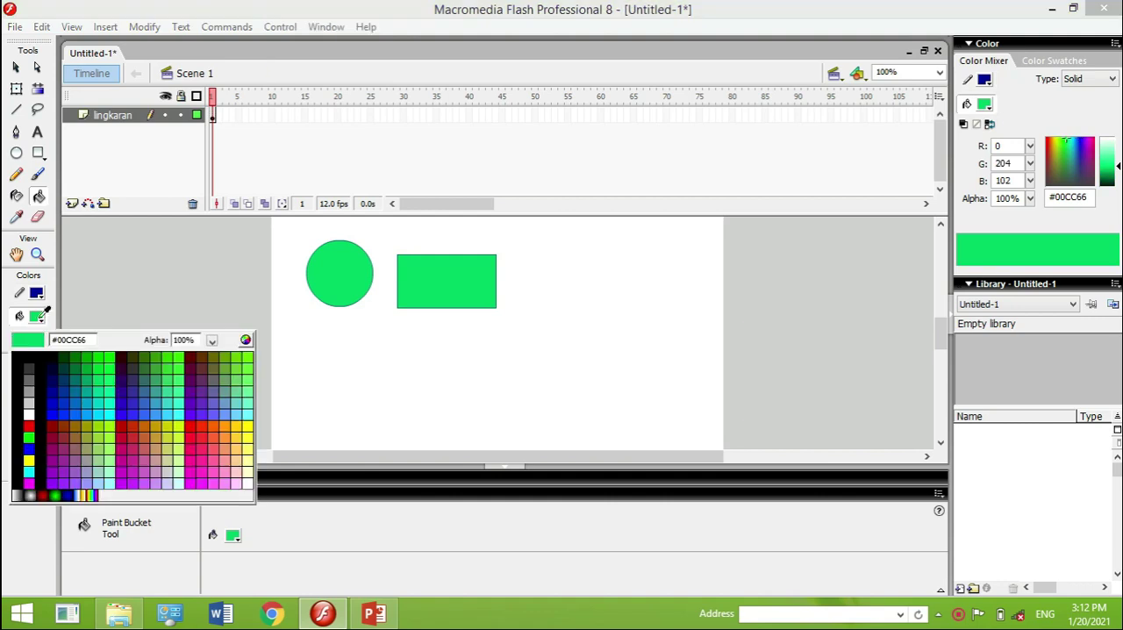
{"action": "left_click", "coordinate": [51, 393]}
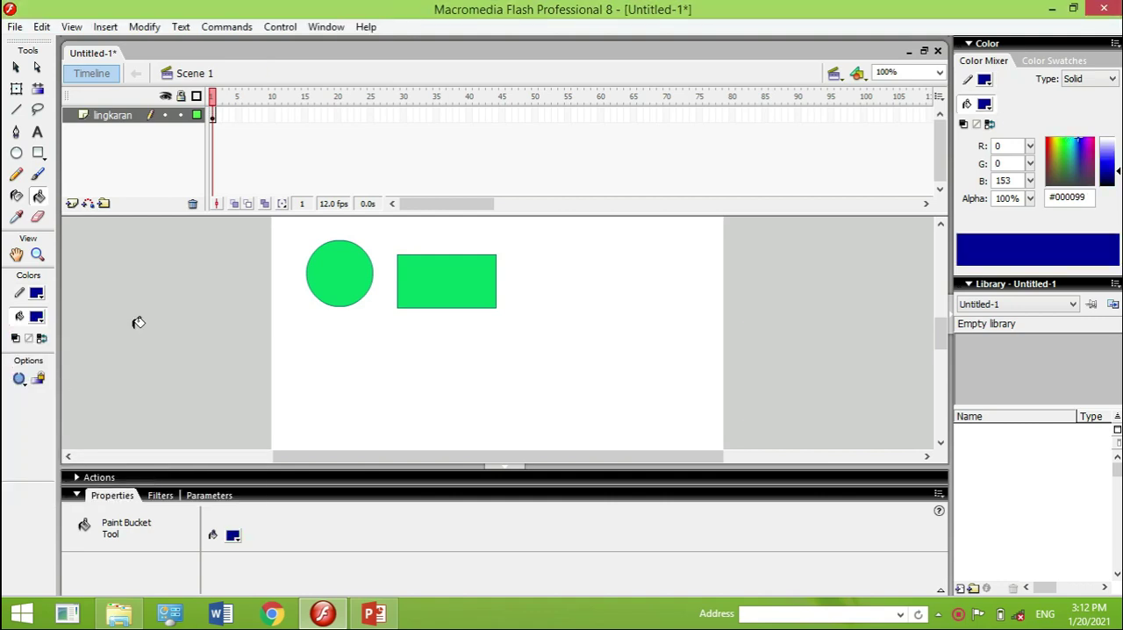
{"action": "left_click", "coordinate": [413, 271]}
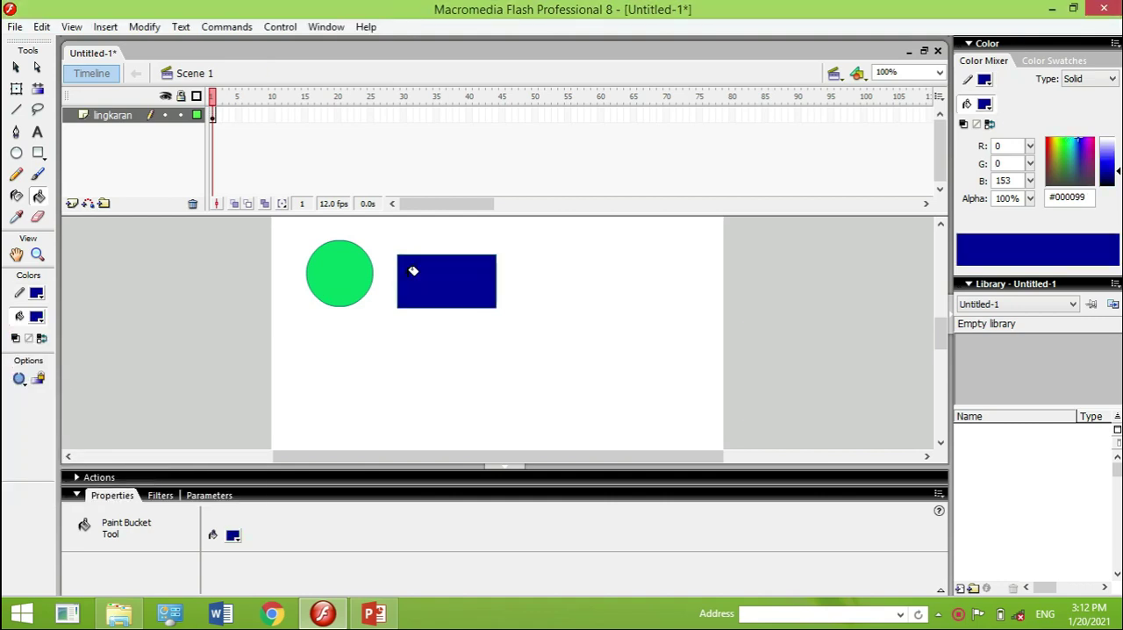
Recolour the rectangle's outline yellow (#FFFF00) with the Ink Bottle tool
{"action": "left_click", "coordinate": [16, 196]}
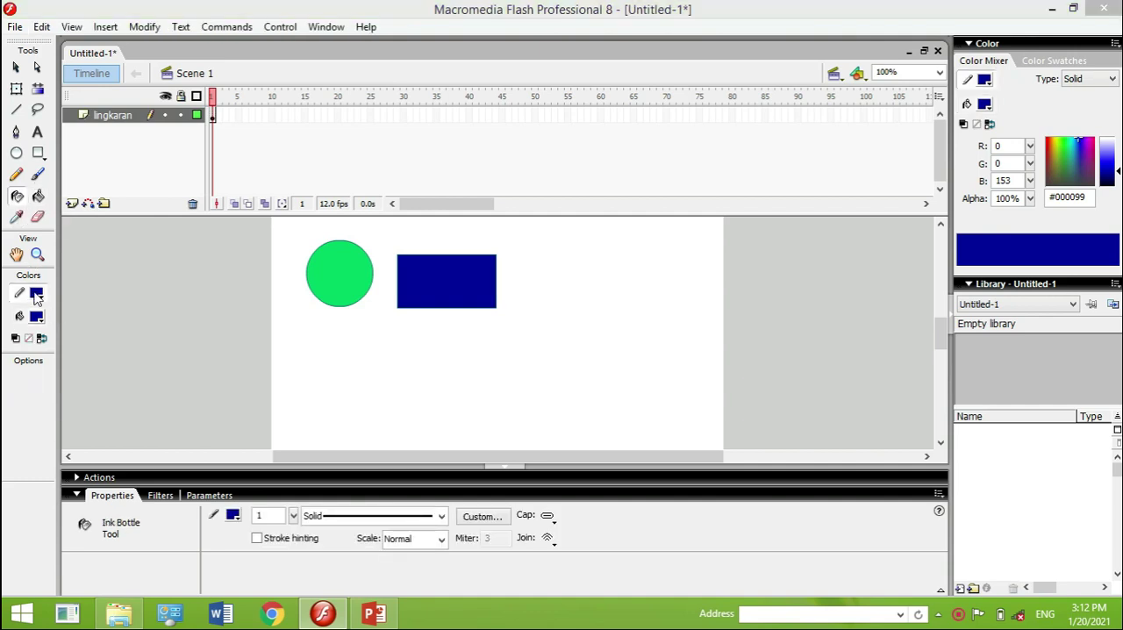
{"action": "left_click", "coordinate": [36, 294]}
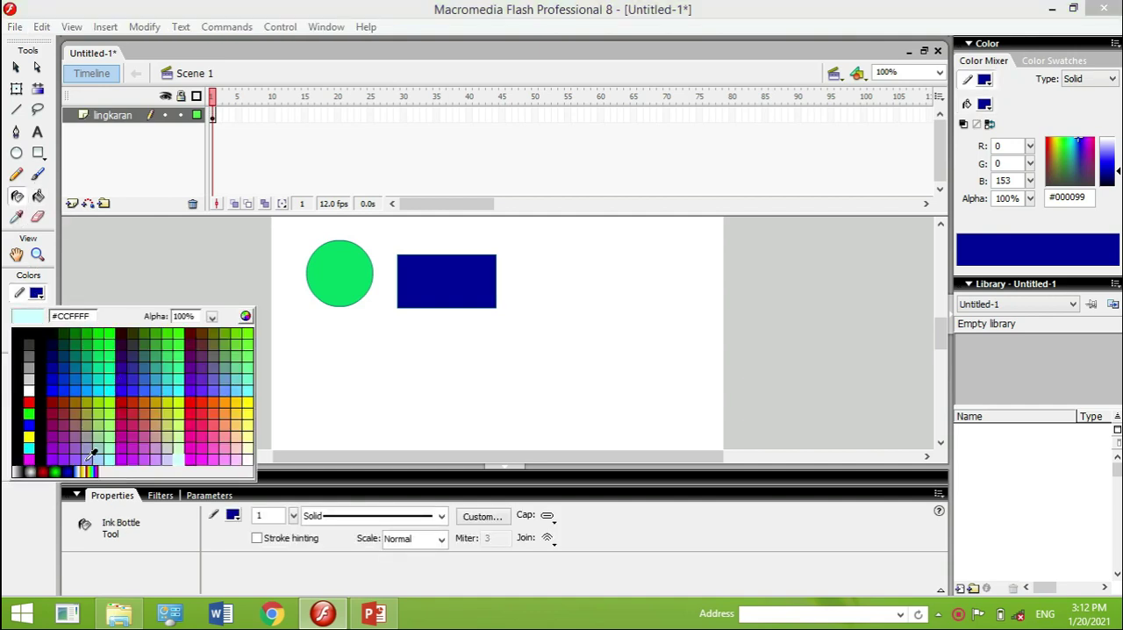
{"action": "left_click", "coordinate": [33, 433]}
{"action": "left_click", "coordinate": [439, 256]}
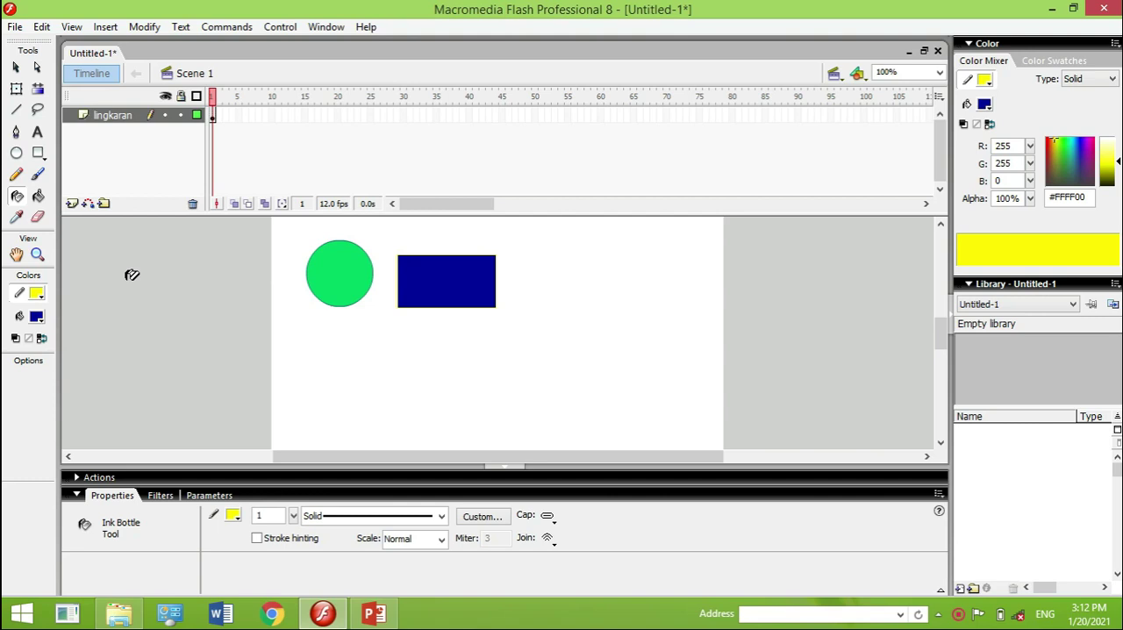
Move the circle's green fill out of its outline to just below it, at about X 77, Y 180
{"action": "left_click", "coordinate": [16, 67]}
{"action": "left_click", "coordinate": [348, 267]}
{"action": "left_click_drag", "start_coordinate": [349, 268], "coordinate": [370, 344]}
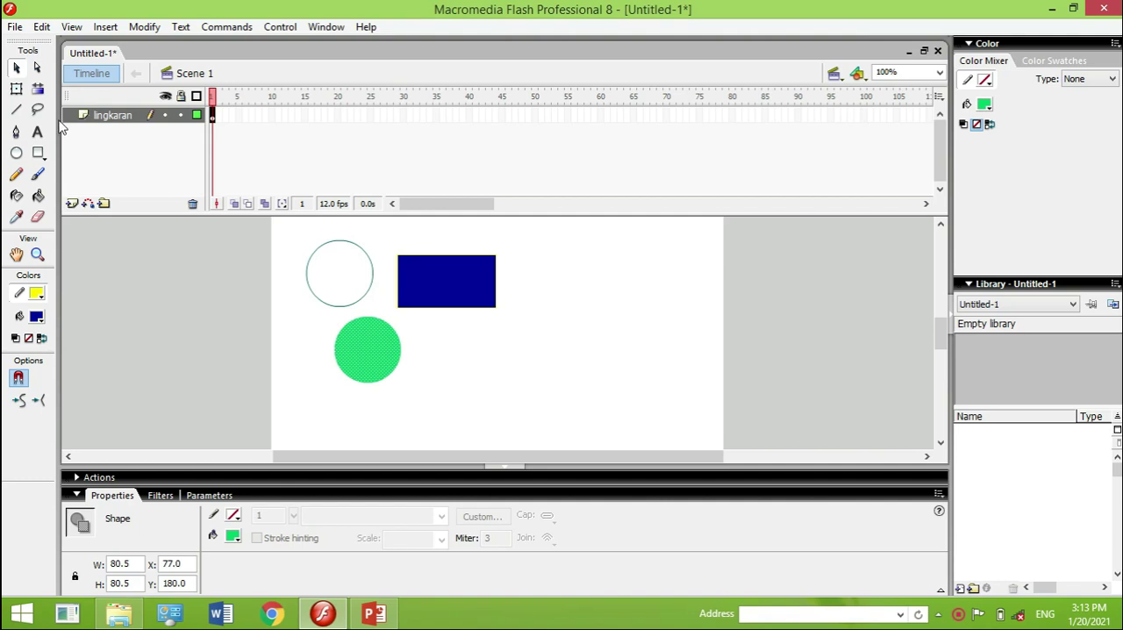
Select all the shapes on frame 1 of the lingkaran layer
{"action": "left_click", "coordinate": [38, 93]}
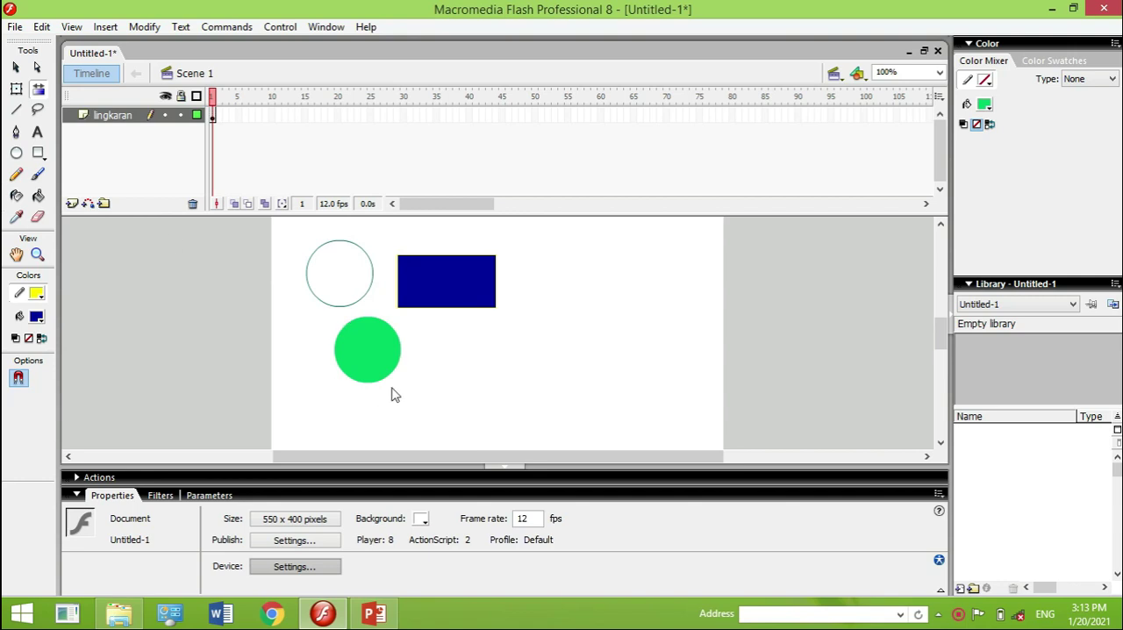
{"action": "left_click", "coordinate": [213, 120]}
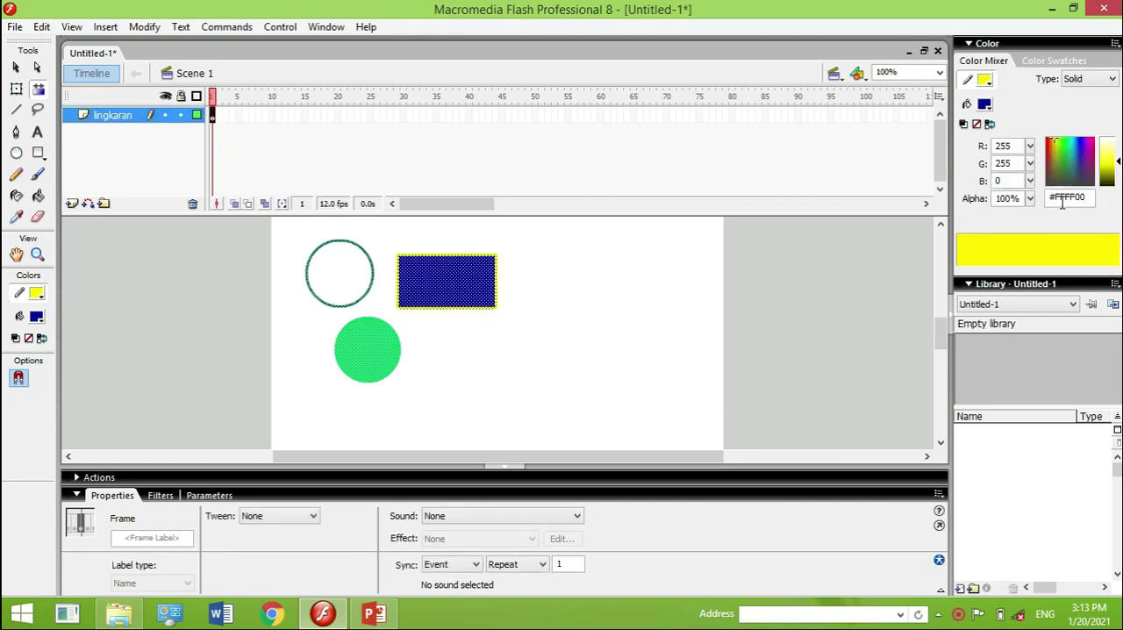
Recolour the outlines of the selected shapes with the grey-green stroke colour #6A958C
{"action": "left_click", "coordinate": [1079, 160]}
{"action": "left_click", "coordinate": [1083, 164]}
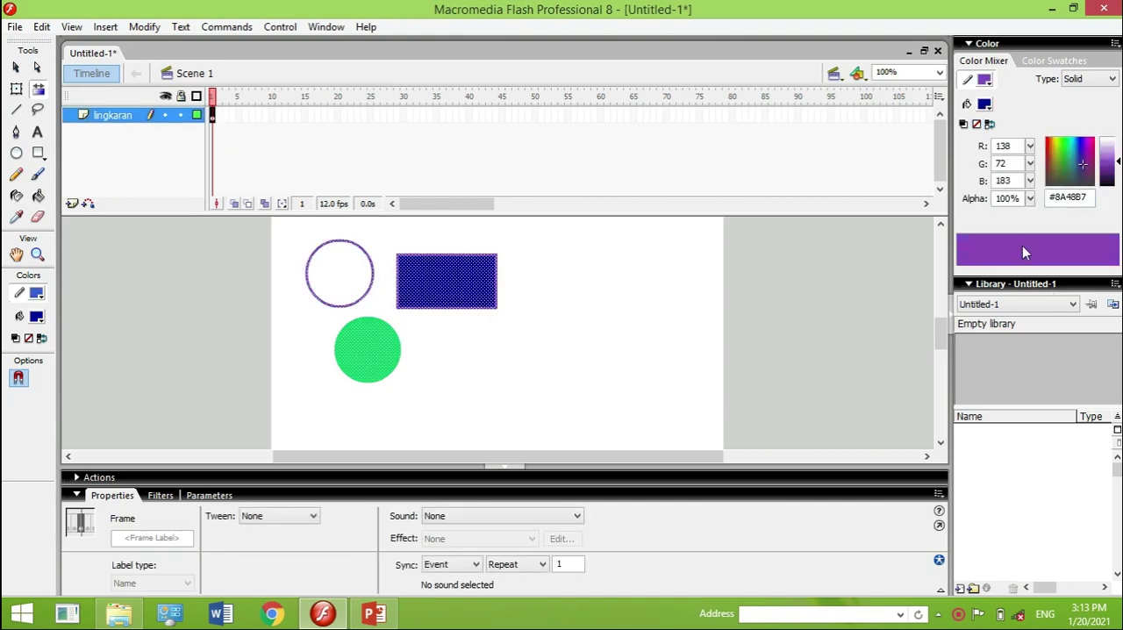
{"action": "left_click", "coordinate": [1067, 178]}
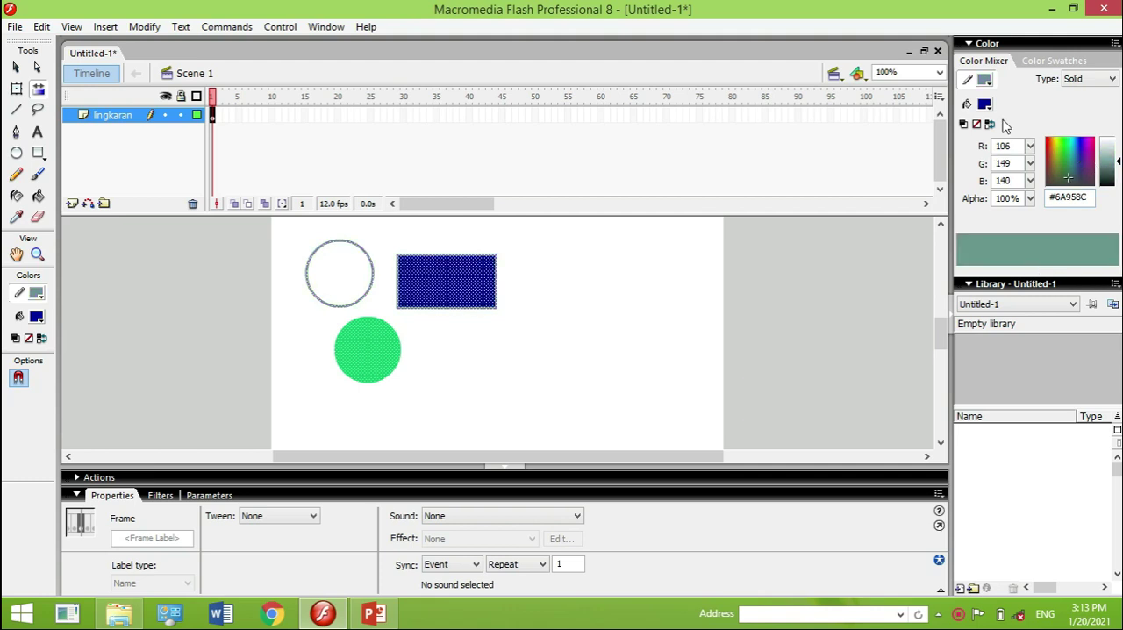
Fill the selected rectangle and circle with the preset white-to-black radial gradient
{"action": "left_click", "coordinate": [967, 103]}
{"action": "left_click", "coordinate": [984, 103]}
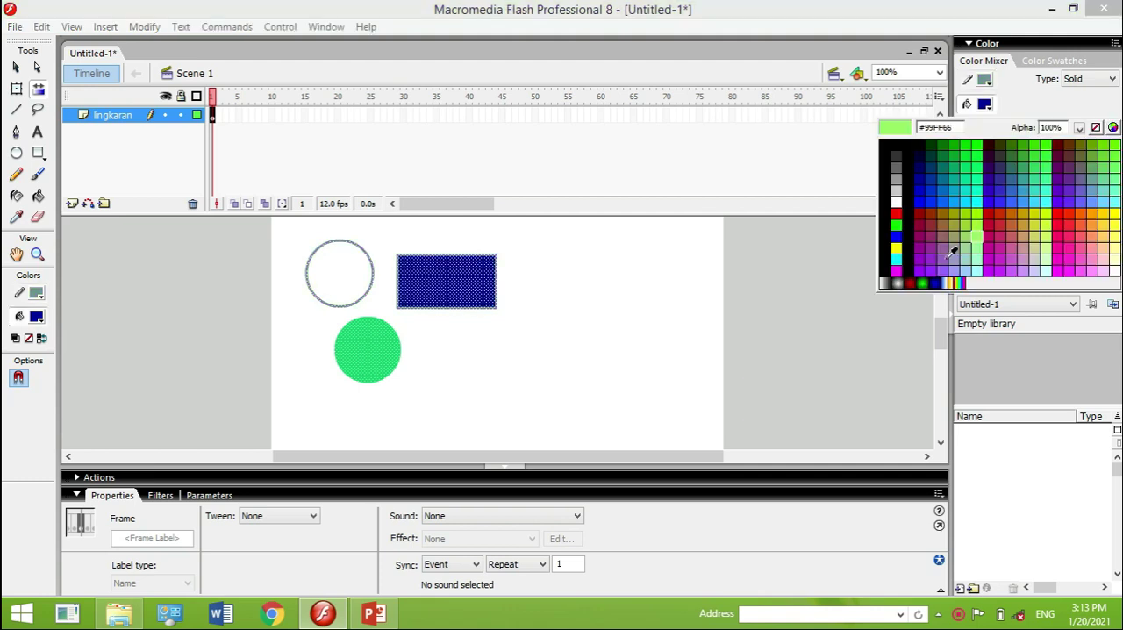
{"action": "left_click", "coordinate": [896, 283]}
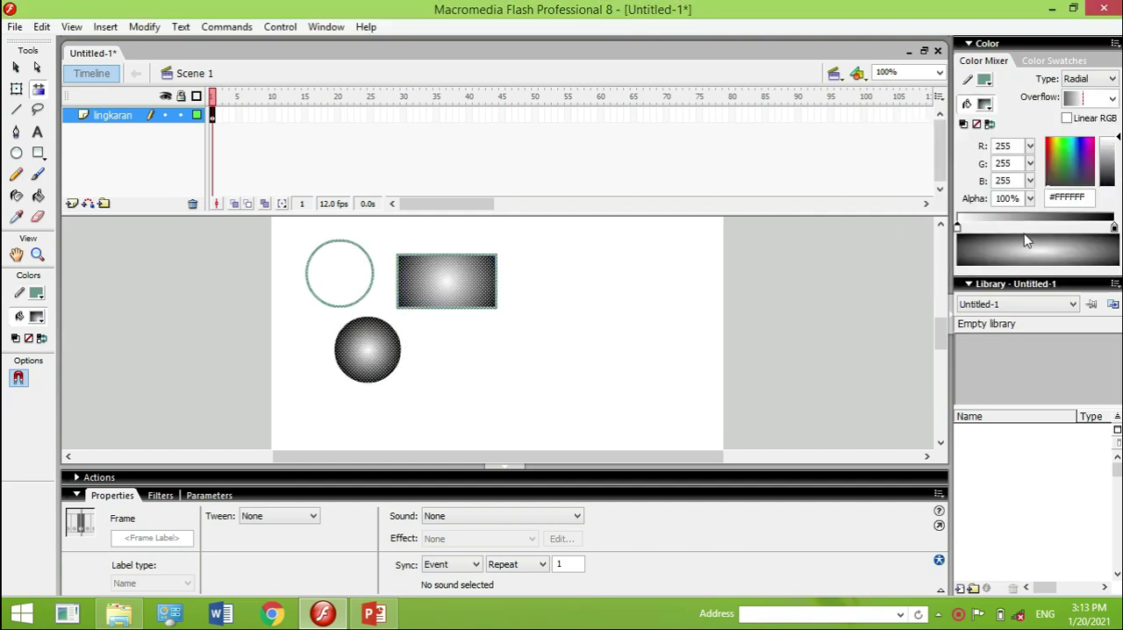
Add two colour stops to the lighter half of the radial gradient and colour the second one turquoise #78E4E4
{"action": "left_click", "coordinate": [993, 227]}
{"action": "left_click", "coordinate": [1019, 227]}
{"action": "left_click", "coordinate": [1085, 148]}
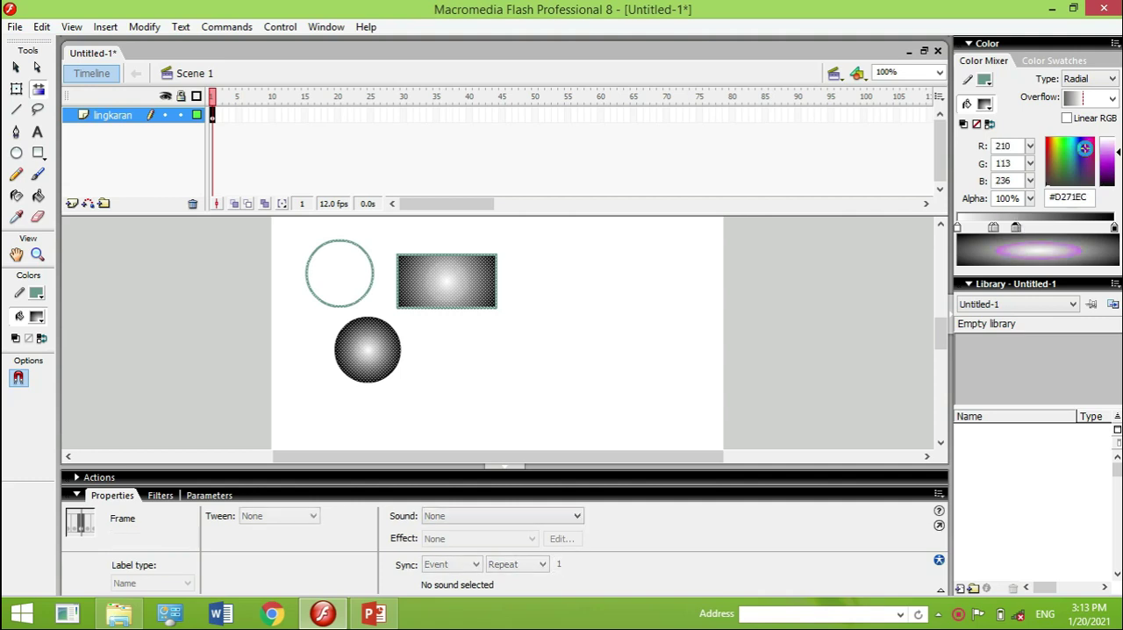
{"action": "left_click", "coordinate": [1080, 145]}
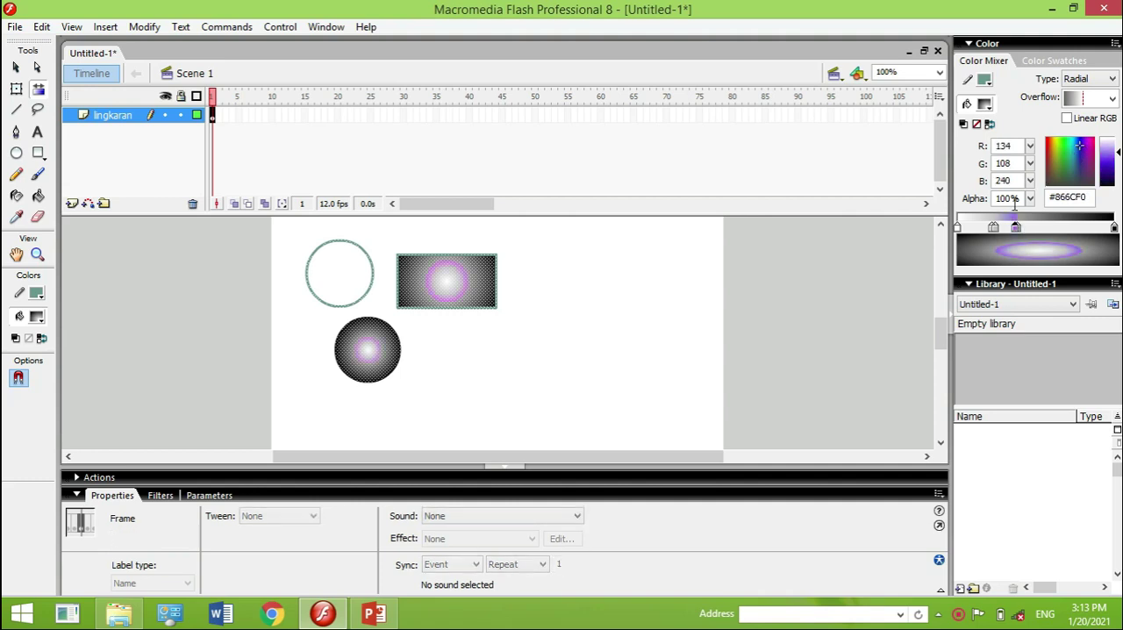
{"action": "left_click", "coordinate": [1071, 153]}
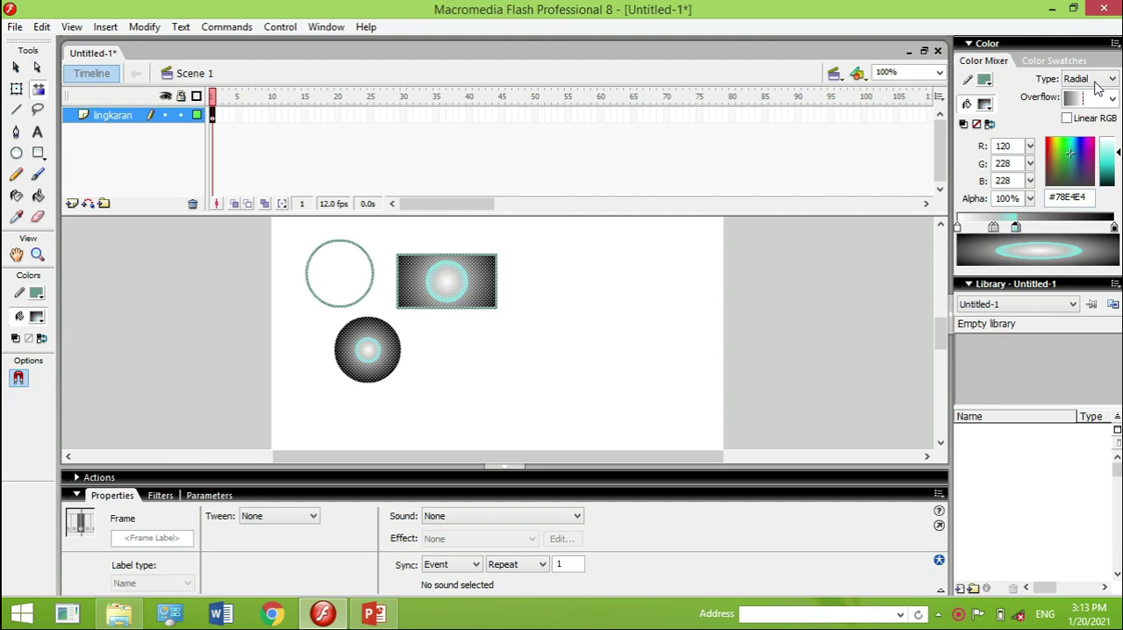
Change the gradient to Linear, darken the turquoise stop to #26BFBF, move it close to the black end, and deselect the shapes
{"action": "left_click", "coordinate": [1095, 79]}
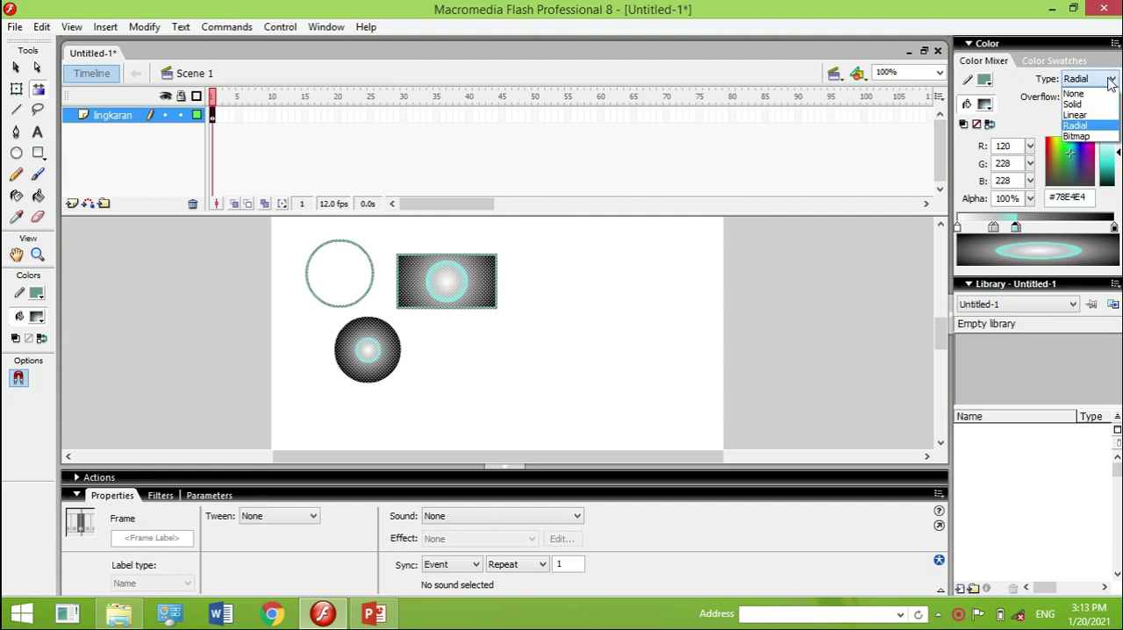
{"action": "left_click", "coordinate": [1076, 115]}
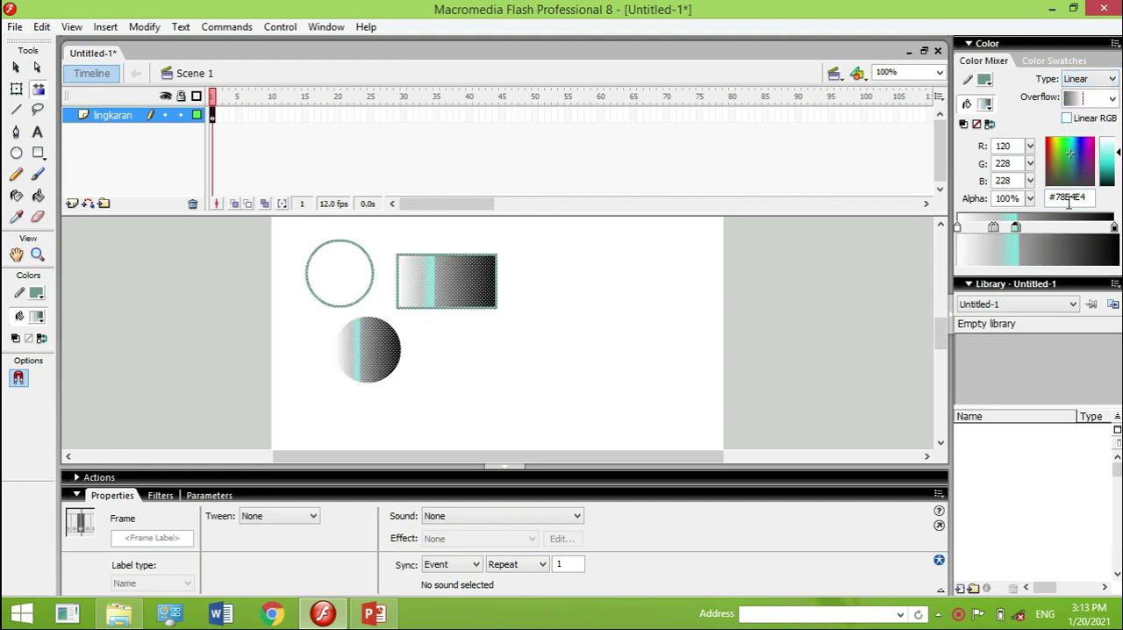
{"action": "mouse_move", "coordinate": [1111, 158]}
{"action": "left_mouse_down"}
{"action": "mouse_move", "coordinate": [1110, 148]}
{"action": "mouse_move", "coordinate": [1111, 162]}
{"action": "left_mouse_up"}
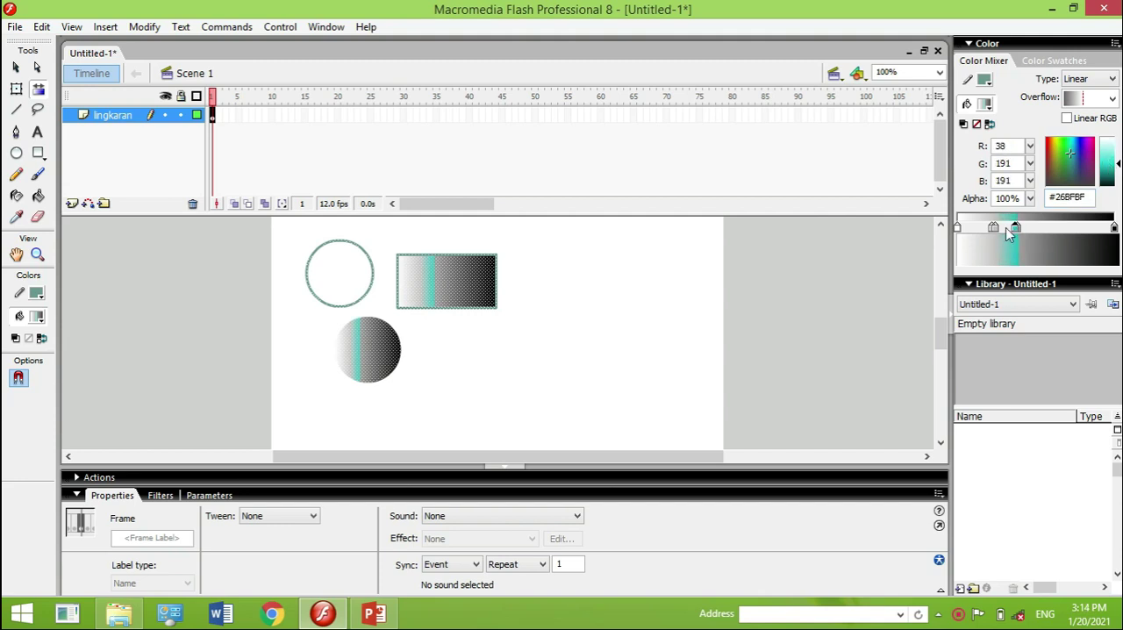
{"action": "left_click_drag", "start_coordinate": [1031, 228], "coordinate": [1099, 228]}
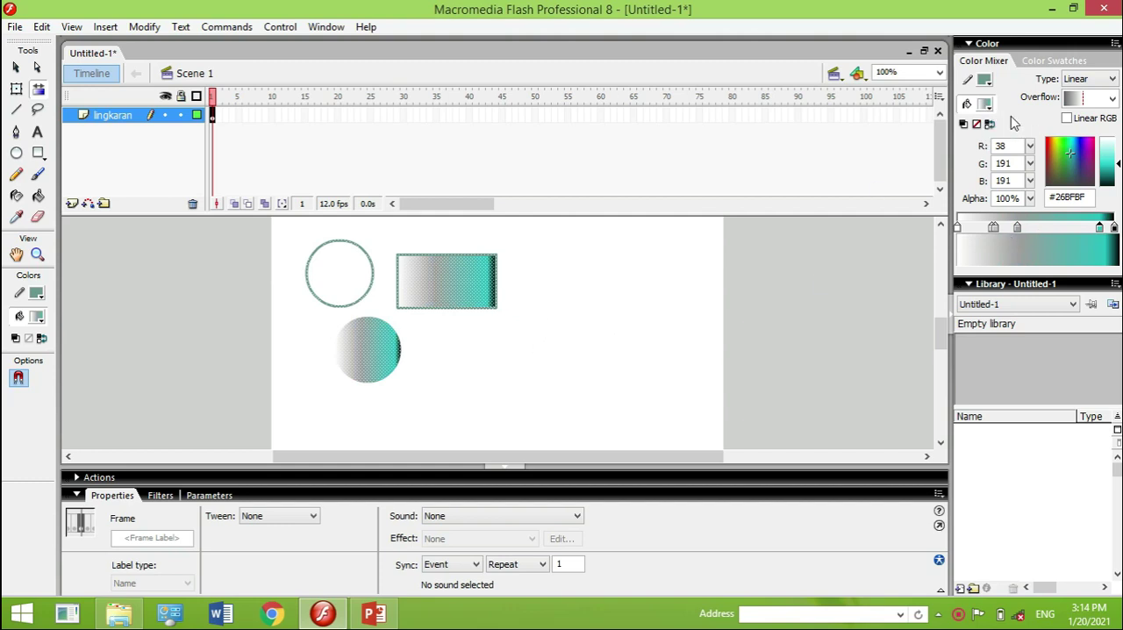
{"action": "left_click", "coordinate": [509, 351]}
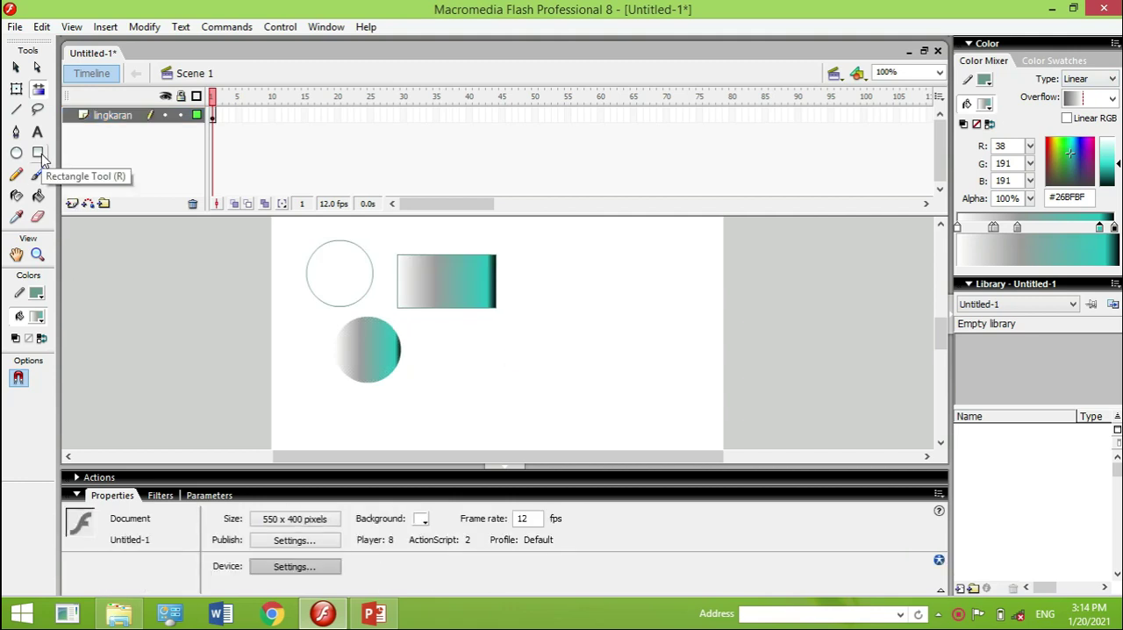
Draw a horizontal straight line below the rectangle with the Line tool
{"action": "left_click", "coordinate": [39, 154]}
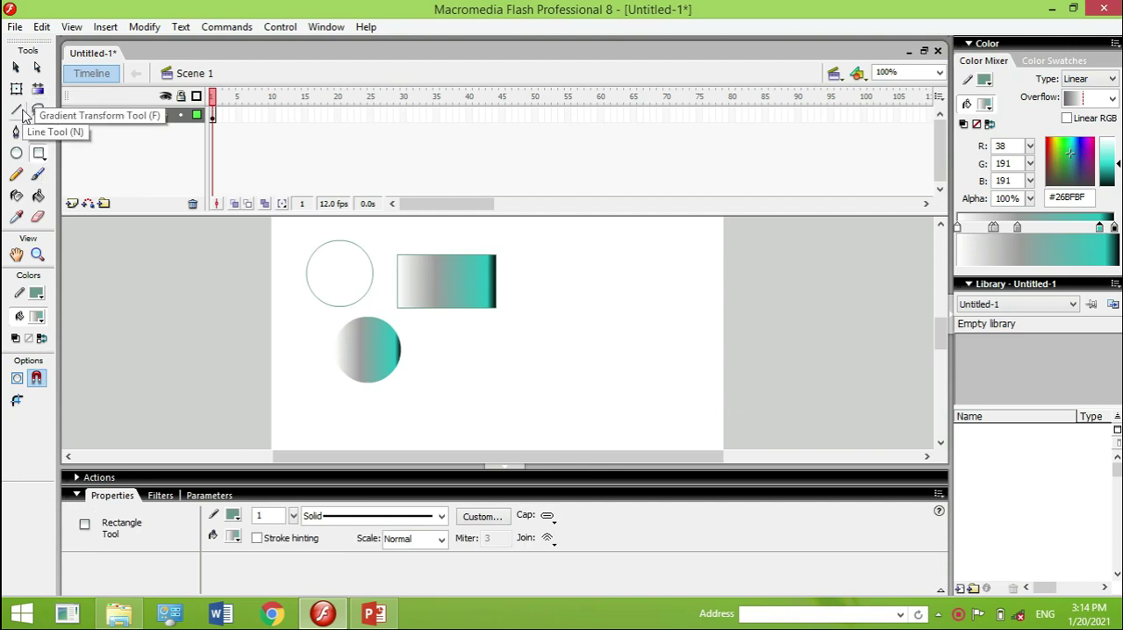
{"action": "left_click", "coordinate": [18, 110]}
{"action": "left_click_drag", "start_coordinate": [454, 349], "coordinate": [562, 349]}
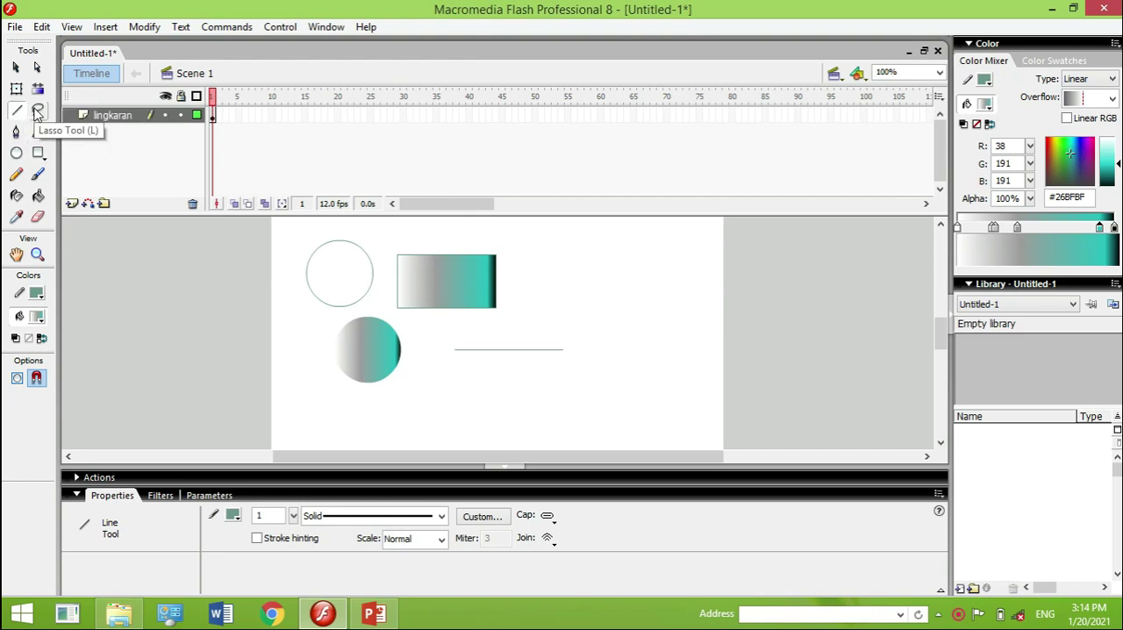
Lasso an irregular upper-right part of the rectangle and move it right, to about X 314, Y 104
{"action": "left_click", "coordinate": [38, 110]}
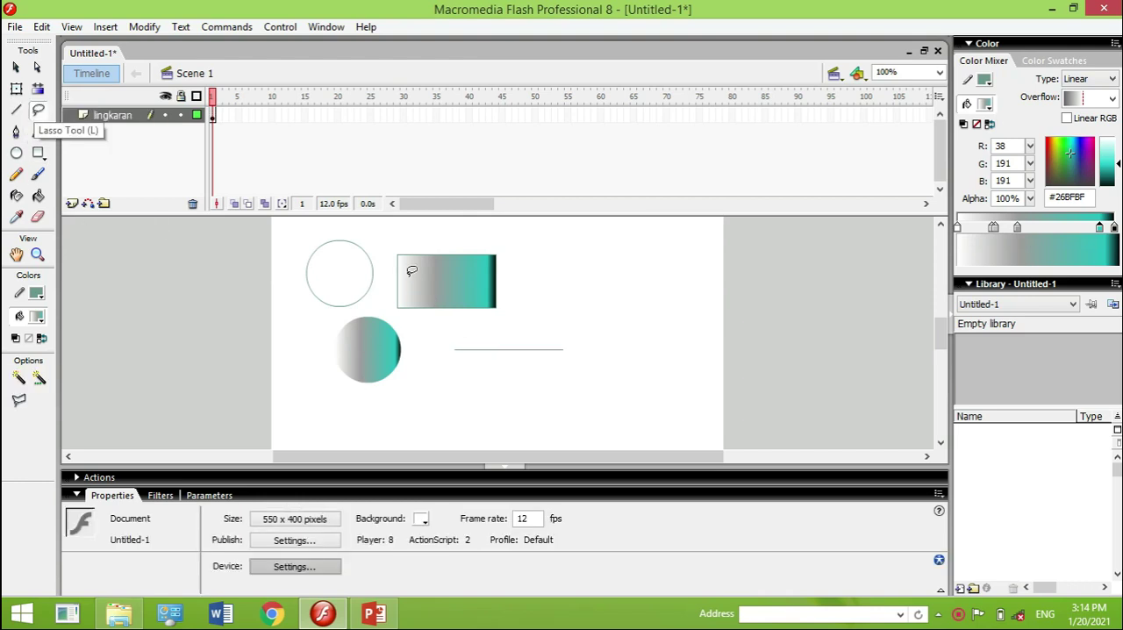
{"action": "mouse_move", "coordinate": [447, 256]}
{"action": "left_mouse_down"}
{"action": "mouse_move", "coordinate": [478, 235]}
{"action": "mouse_move", "coordinate": [535, 251]}
{"action": "mouse_move", "coordinate": [548, 307]}
{"action": "mouse_move", "coordinate": [506, 328]}
{"action": "mouse_move", "coordinate": [443, 273]}
{"action": "mouse_move", "coordinate": [449, 245]}
{"action": "mouse_move", "coordinate": [535, 260]}
{"action": "mouse_move", "coordinate": [531, 299]}
{"action": "mouse_move", "coordinate": [446, 289]}
{"action": "mouse_move", "coordinate": [560, 272]}
{"action": "left_mouse_up"}
{"action": "left_click", "coordinate": [467, 266]}
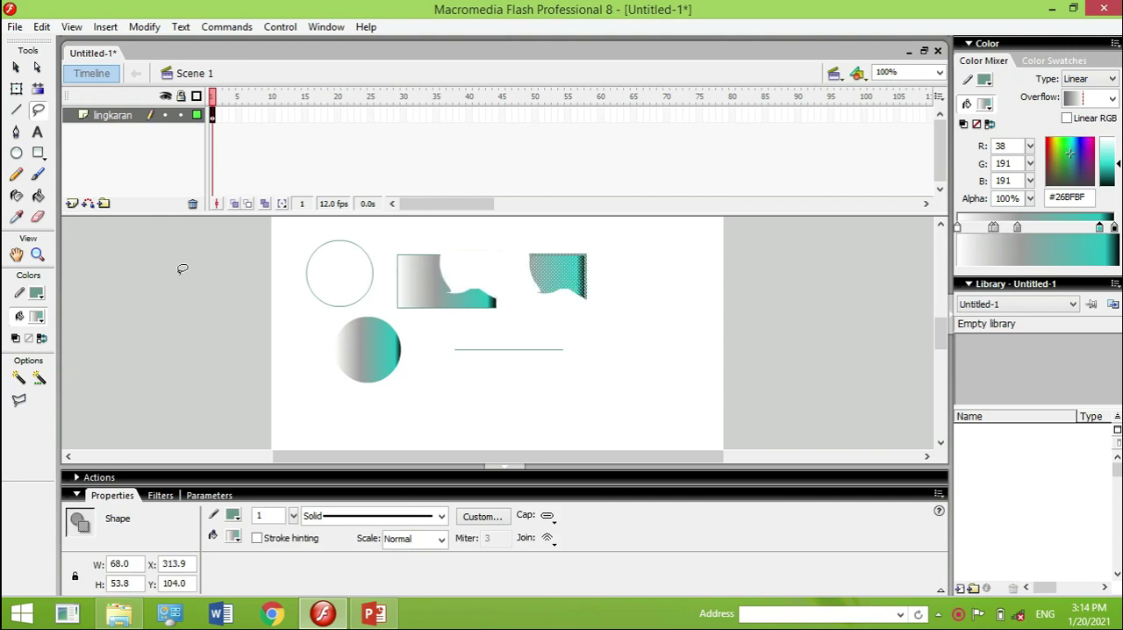
Draw a wavy open path below the horizontal line with the Pen tool
{"action": "left_click", "coordinate": [16, 131]}
{"action": "left_click_drag", "start_coordinate": [434, 381], "coordinate": [583, 384]}
{"action": "left_click", "coordinate": [594, 391]}
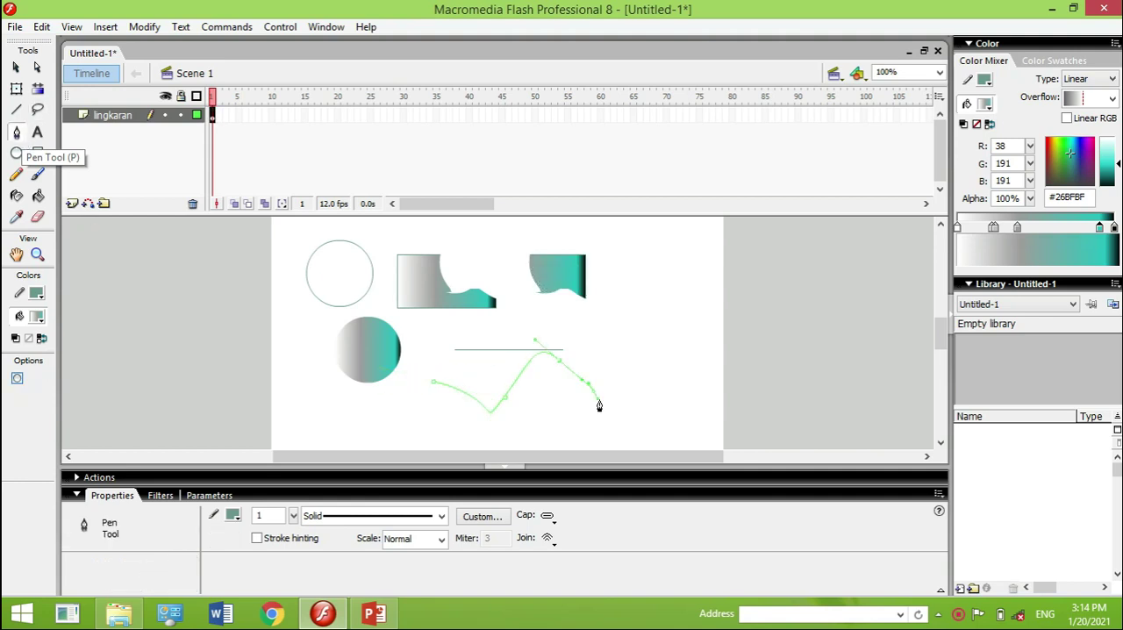
{"action": "left_click_drag", "start_coordinate": [612, 422], "coordinate": [638, 395]}
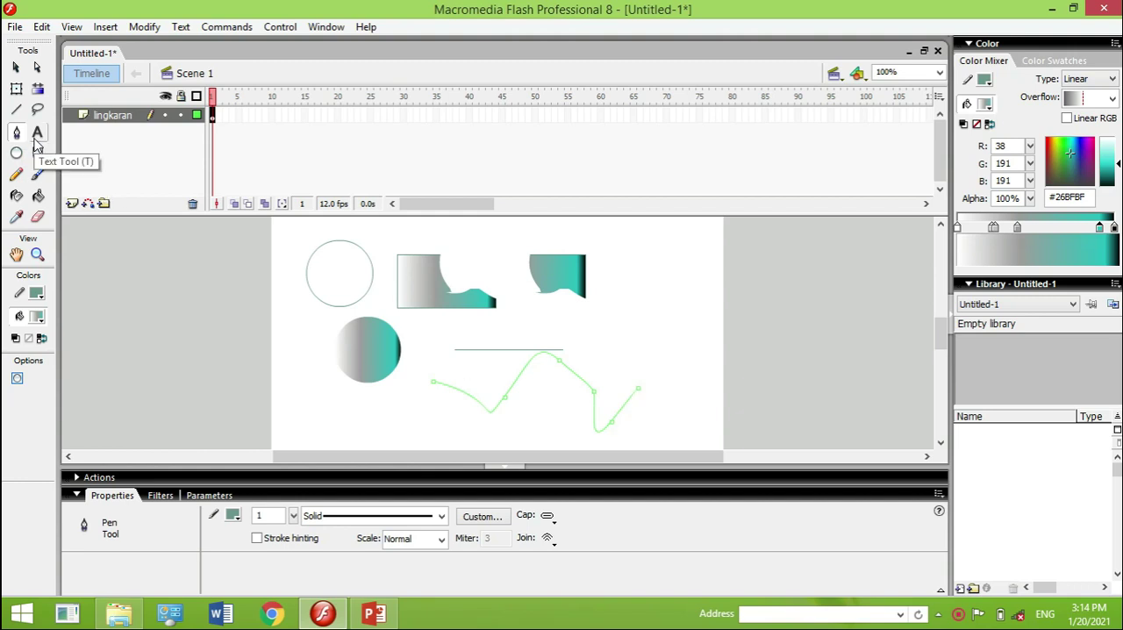
Add the static text "multimedia" below the gradient circle and choose the Times New Roman CE font
{"action": "key", "text": "t"}
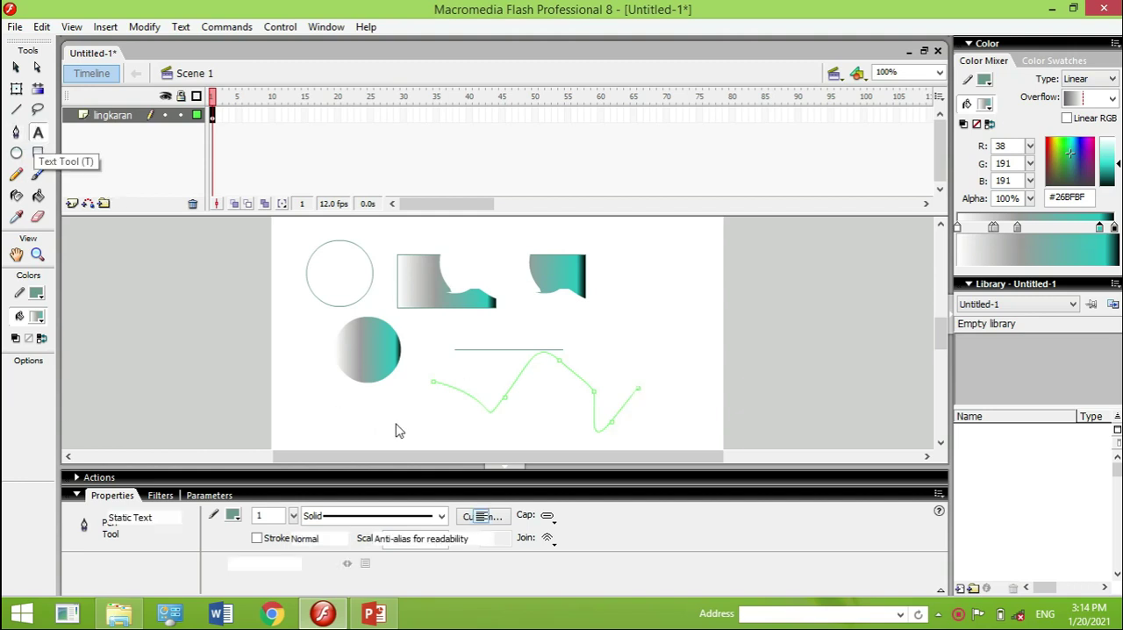
{"action": "left_click", "coordinate": [367, 409]}
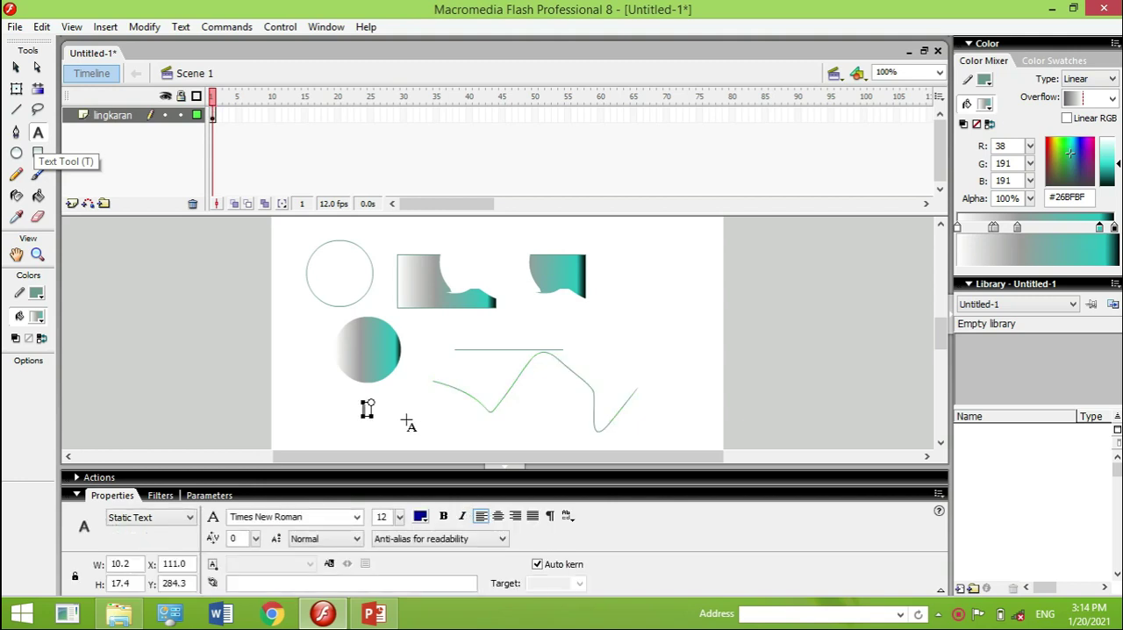
{"action": "type", "text": "mult"}
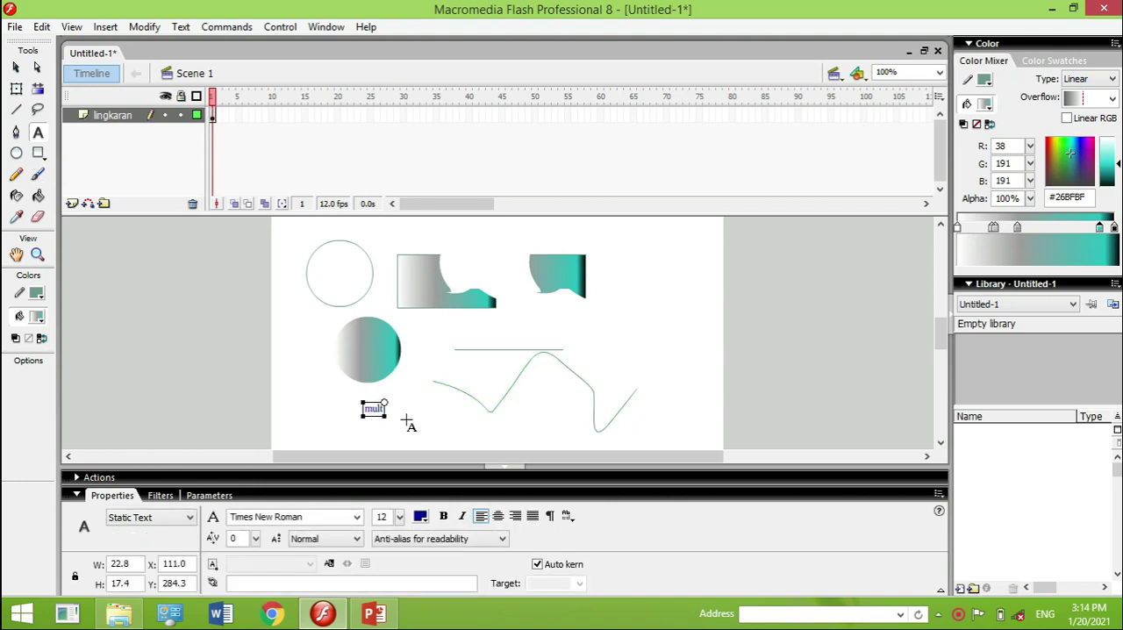
{"action": "type", "text": "imedia"}
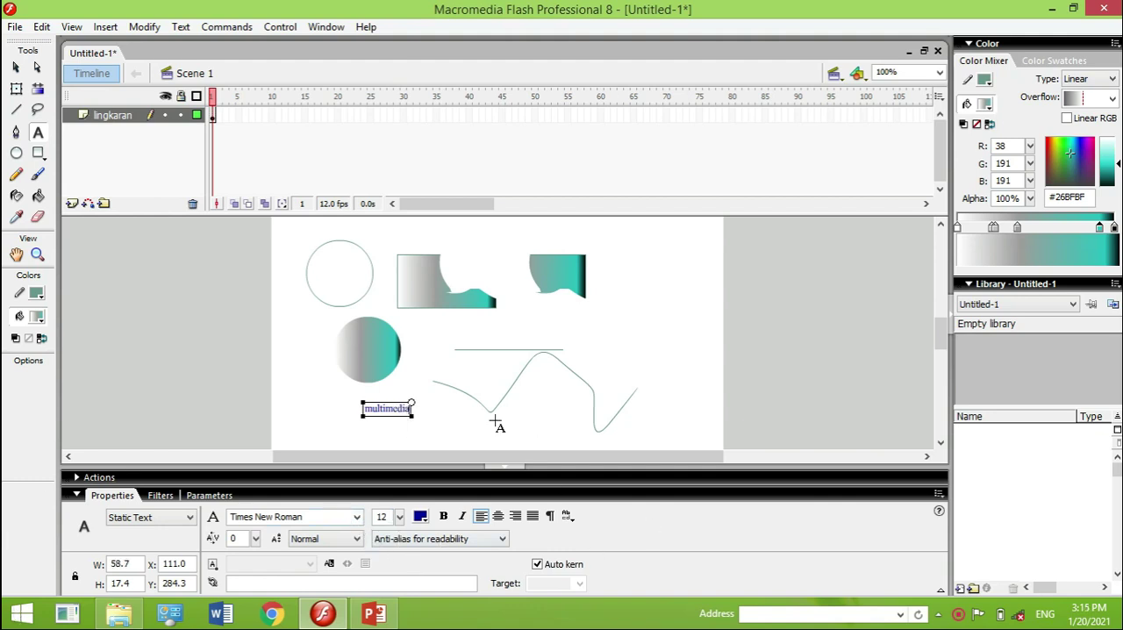
{"action": "left_click", "coordinate": [357, 520]}
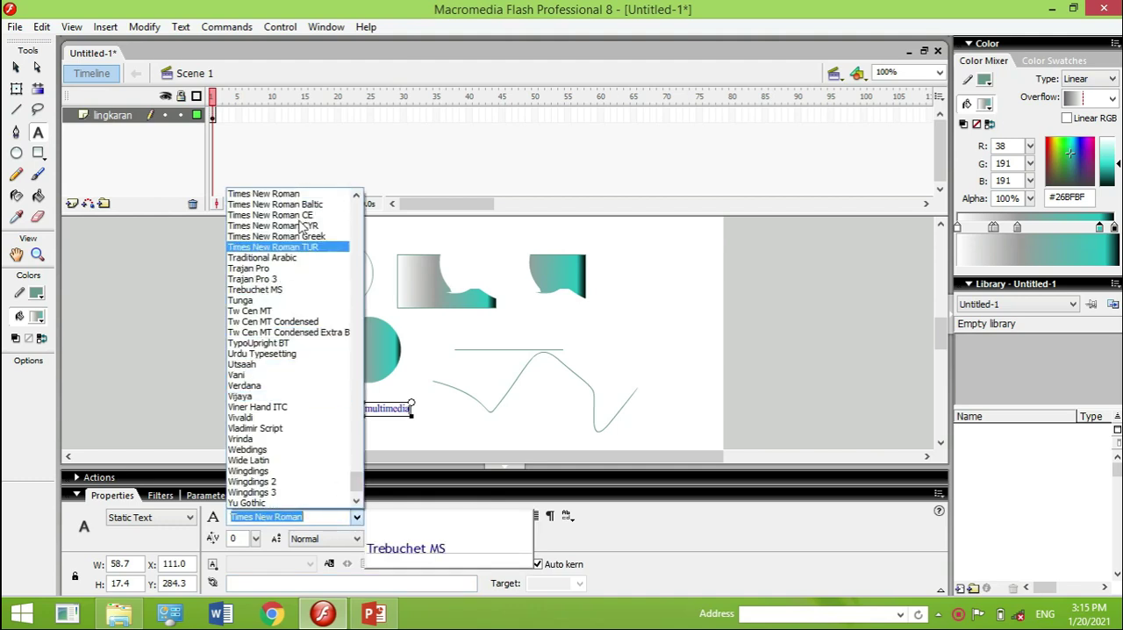
{"action": "left_click", "coordinate": [298, 215]}
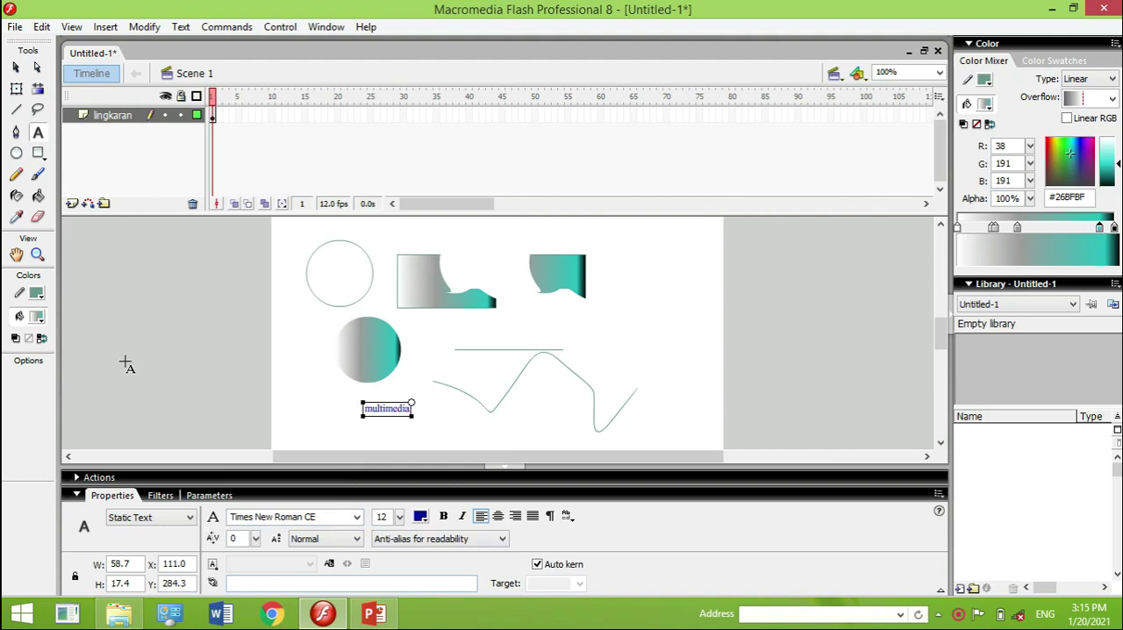
Draw a freehand zigzag line with the Pencil tool around the area right of the horizontal line
{"action": "left_click", "coordinate": [13, 176]}
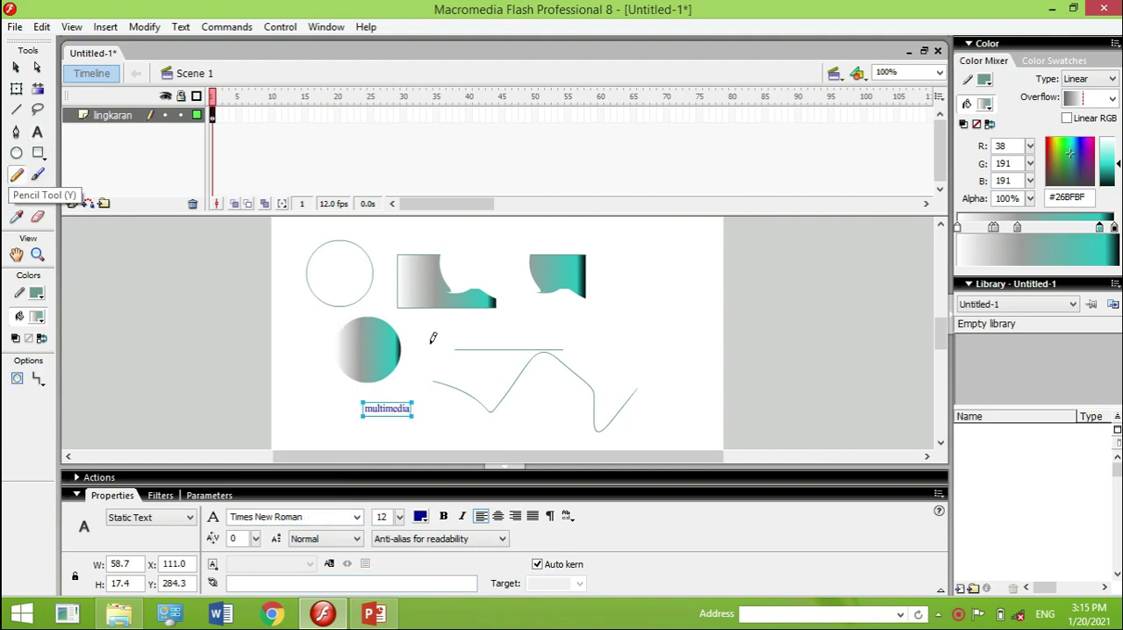
{"action": "mouse_move", "coordinate": [540, 311]}
{"action": "left_mouse_down"}
{"action": "mouse_move", "coordinate": [576, 332]}
{"action": "mouse_move", "coordinate": [601, 293]}
{"action": "mouse_move", "coordinate": [621, 338]}
{"action": "mouse_move", "coordinate": [635, 311]}
{"action": "mouse_move", "coordinate": [601, 280]}
{"action": "mouse_move", "coordinate": [642, 277]}
{"action": "mouse_move", "coordinate": [658, 299]}
{"action": "mouse_move", "coordinate": [691, 273]}
{"action": "left_mouse_up"}
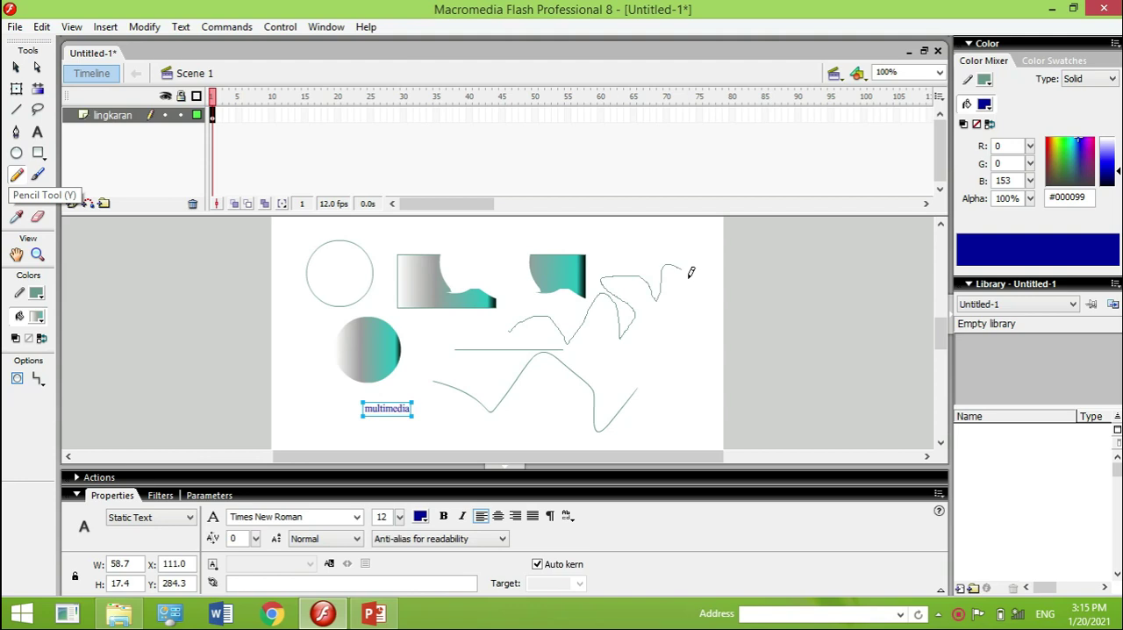
{"action": "mouse_move", "coordinate": [656, 374]}
{"action": "left_mouse_down"}
{"action": "mouse_move", "coordinate": [563, 362]}
{"action": "mouse_move", "coordinate": [542, 299]}
{"action": "mouse_move", "coordinate": [497, 349]}
{"action": "left_mouse_up"}
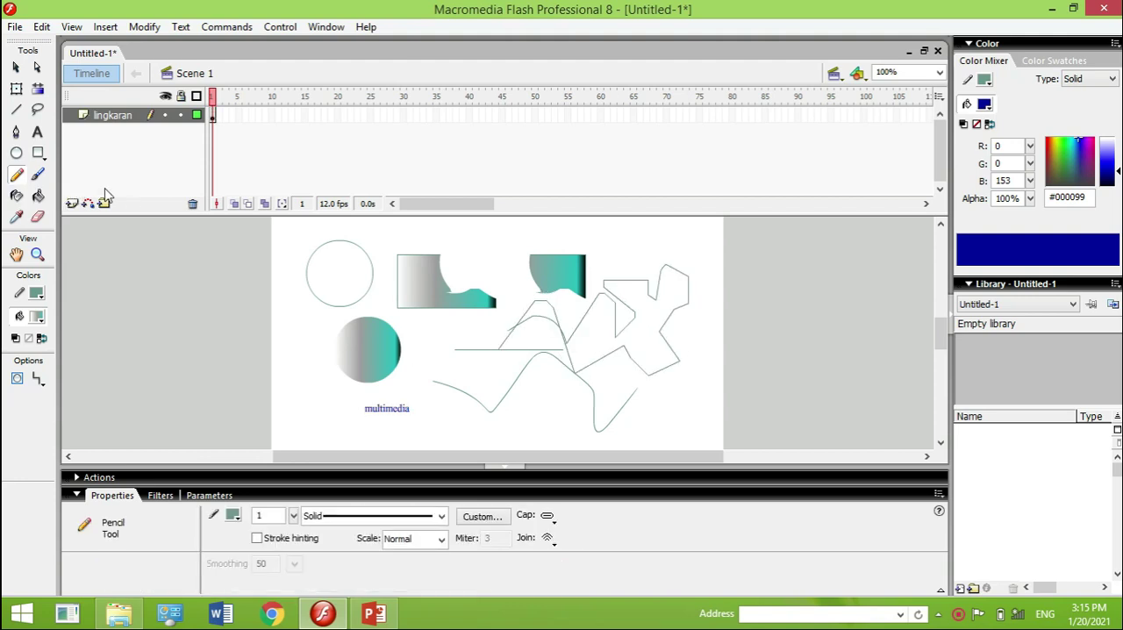
Paint a wavy gradient brush stroke across the circles and a V-shaped stroke in #993366 above the multimedia text
{"action": "left_click", "coordinate": [38, 175]}
{"action": "left_click_drag", "start_coordinate": [279, 346], "coordinate": [426, 334]}
{"action": "left_click", "coordinate": [232, 535]}
{"action": "left_click", "coordinate": [262, 497]}
{"action": "left_click_drag", "start_coordinate": [355, 372], "coordinate": [435, 375]}
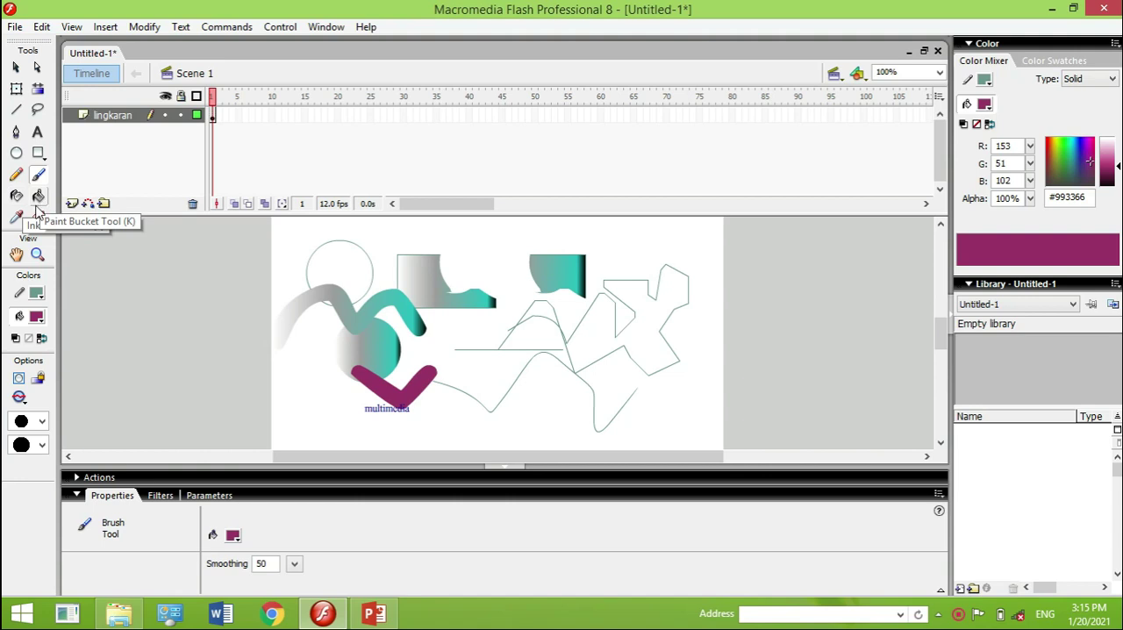
Sample the rectangle's gradient with the Eyedropper and apply it to the filled circle
{"action": "left_click", "coordinate": [17, 218]}
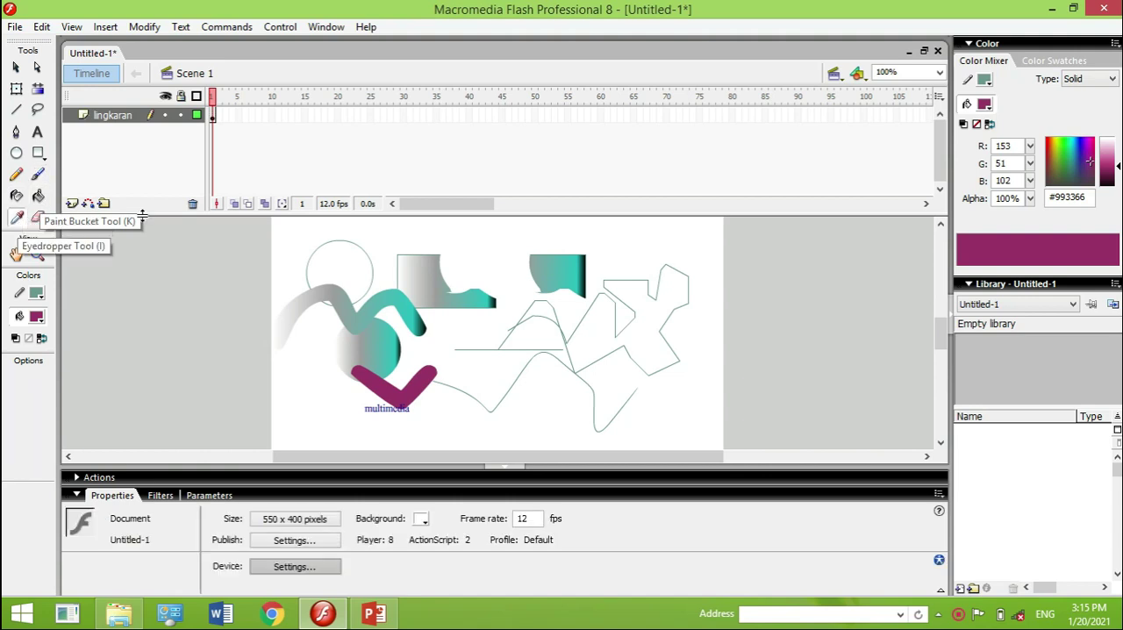
{"action": "left_click", "coordinate": [427, 265]}
{"action": "left_click", "coordinate": [391, 343]}
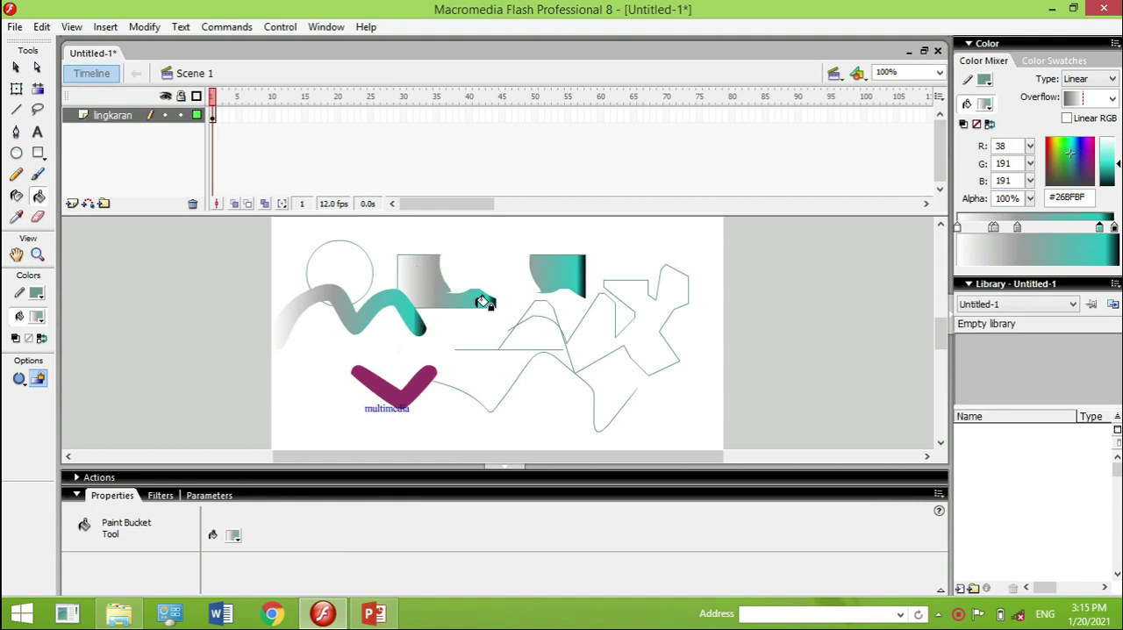
Resample the gradient from the two rectangle pieces and apply it to the wavy brush stroke and the original rectangle piece
{"action": "left_click", "coordinate": [17, 218]}
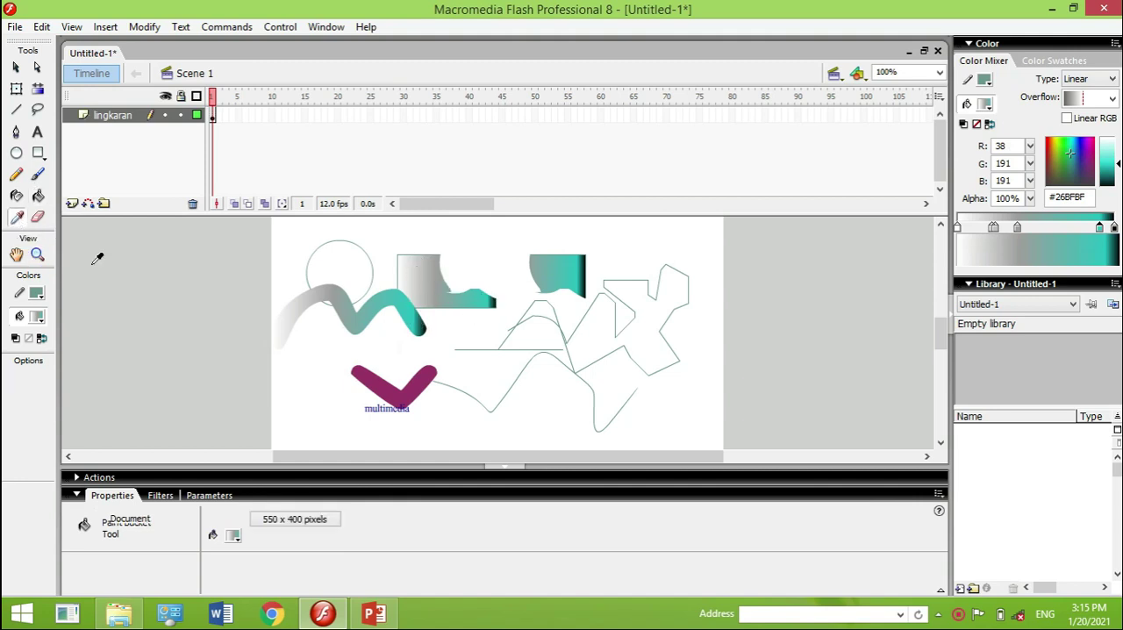
{"action": "left_click", "coordinate": [487, 294]}
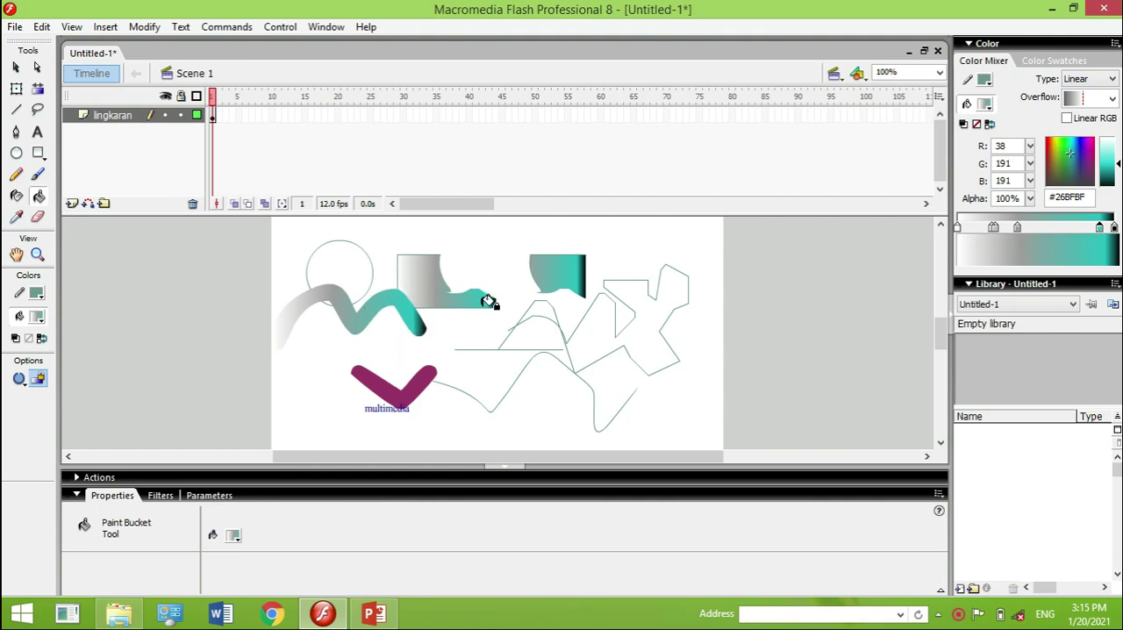
{"action": "left_click", "coordinate": [16, 217]}
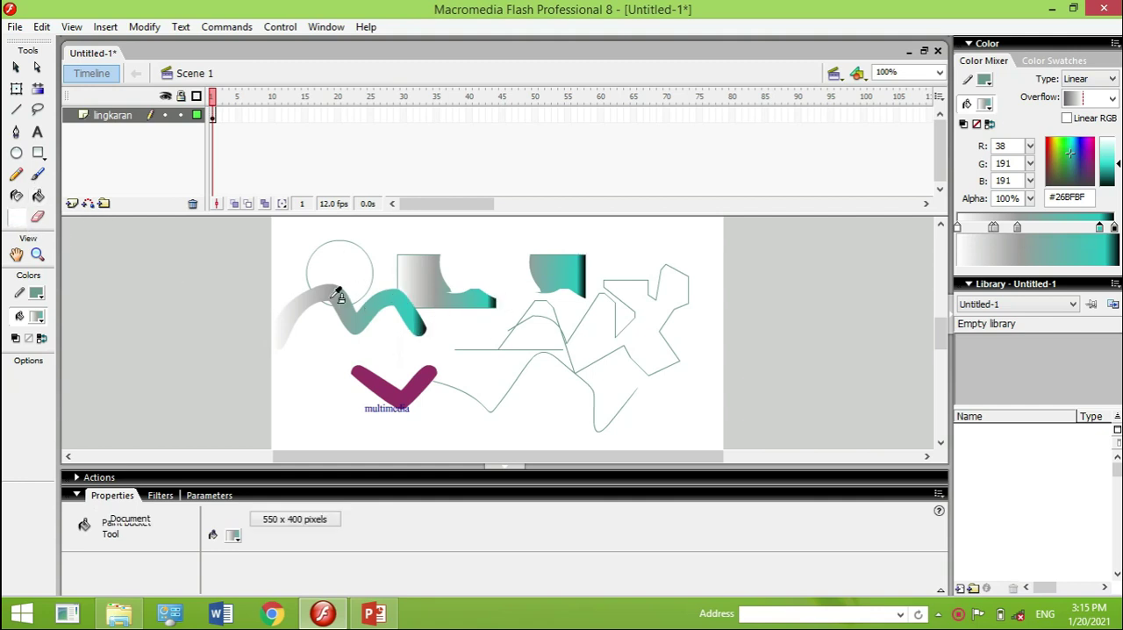
{"action": "left_click", "coordinate": [584, 274]}
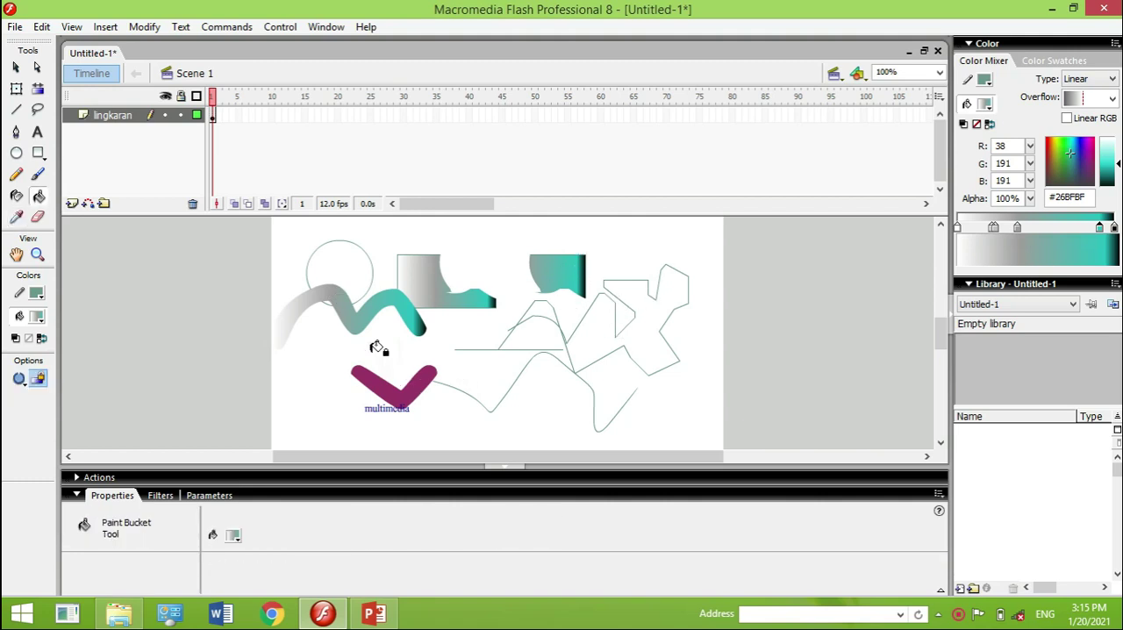
{"action": "left_click", "coordinate": [366, 312]}
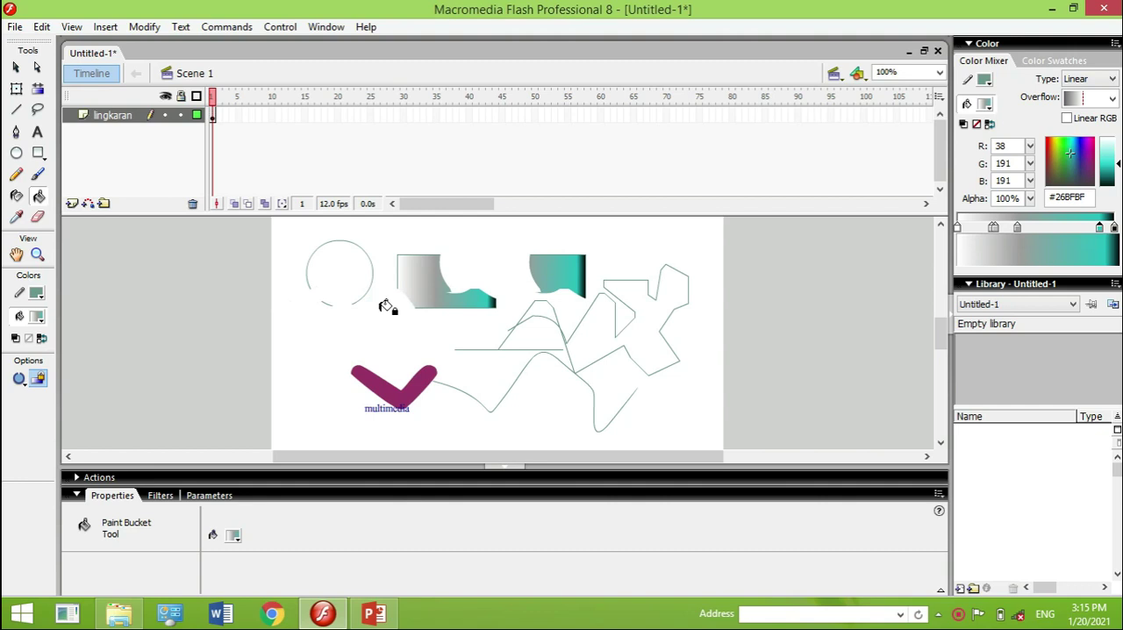
{"action": "left_click", "coordinate": [443, 285]}
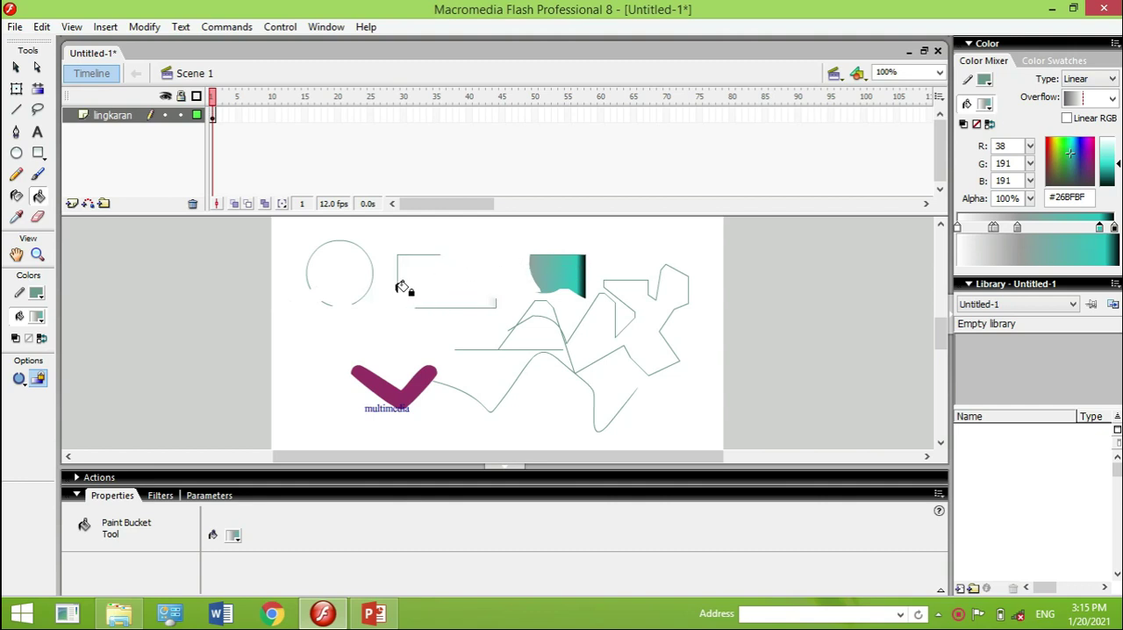
Erase most of the detached rectangle piece and parts of the nearby pencil lines with the Eraser tool
{"action": "left_click", "coordinate": [37, 217]}
{"action": "mouse_move", "coordinate": [527, 257]}
{"action": "left_mouse_down"}
{"action": "mouse_move", "coordinate": [576, 295]}
{"action": "mouse_move", "coordinate": [580, 244]}
{"action": "mouse_move", "coordinate": [590, 247]}
{"action": "mouse_move", "coordinate": [609, 297]}
{"action": "mouse_move", "coordinate": [561, 261]}
{"action": "left_mouse_up"}
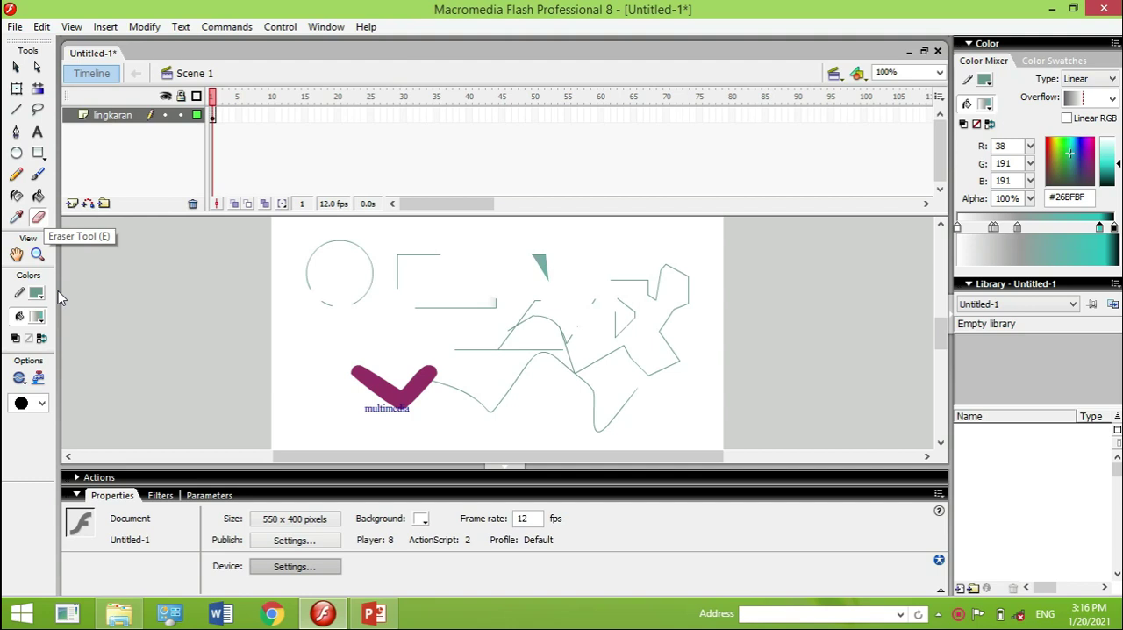